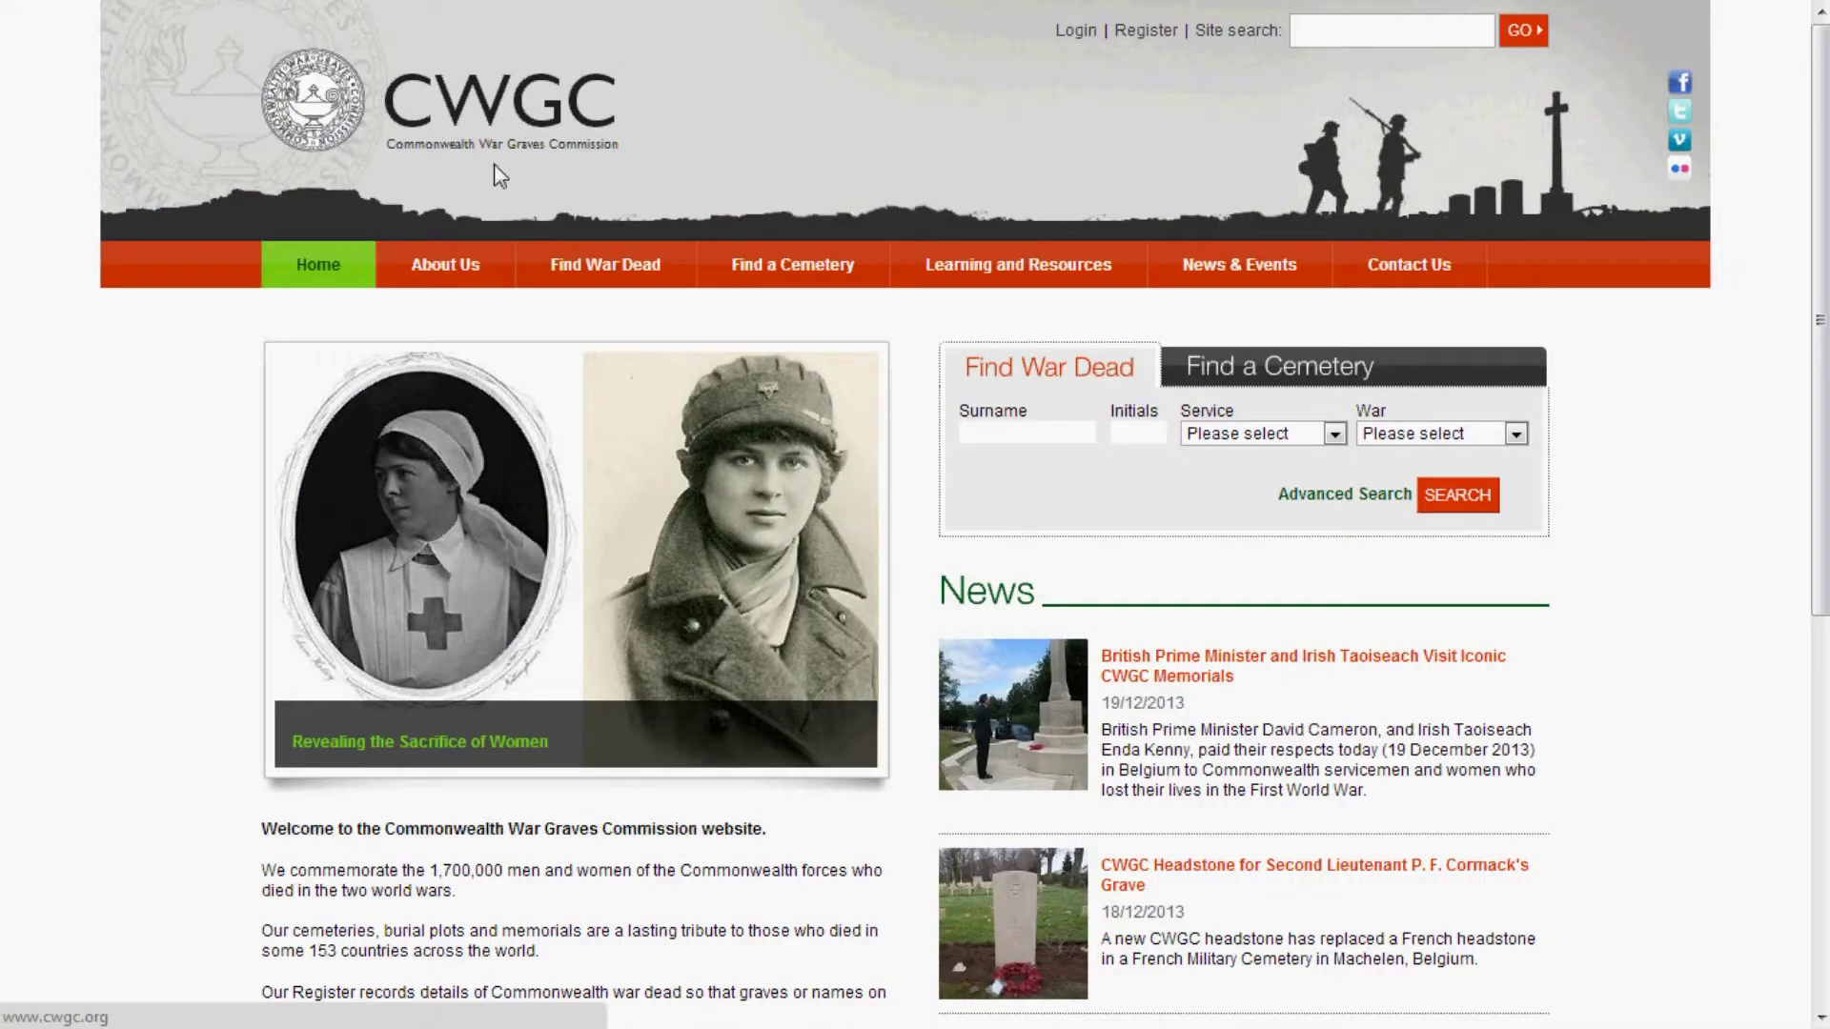
{"action": "left_click", "coordinate": [471, 251]}
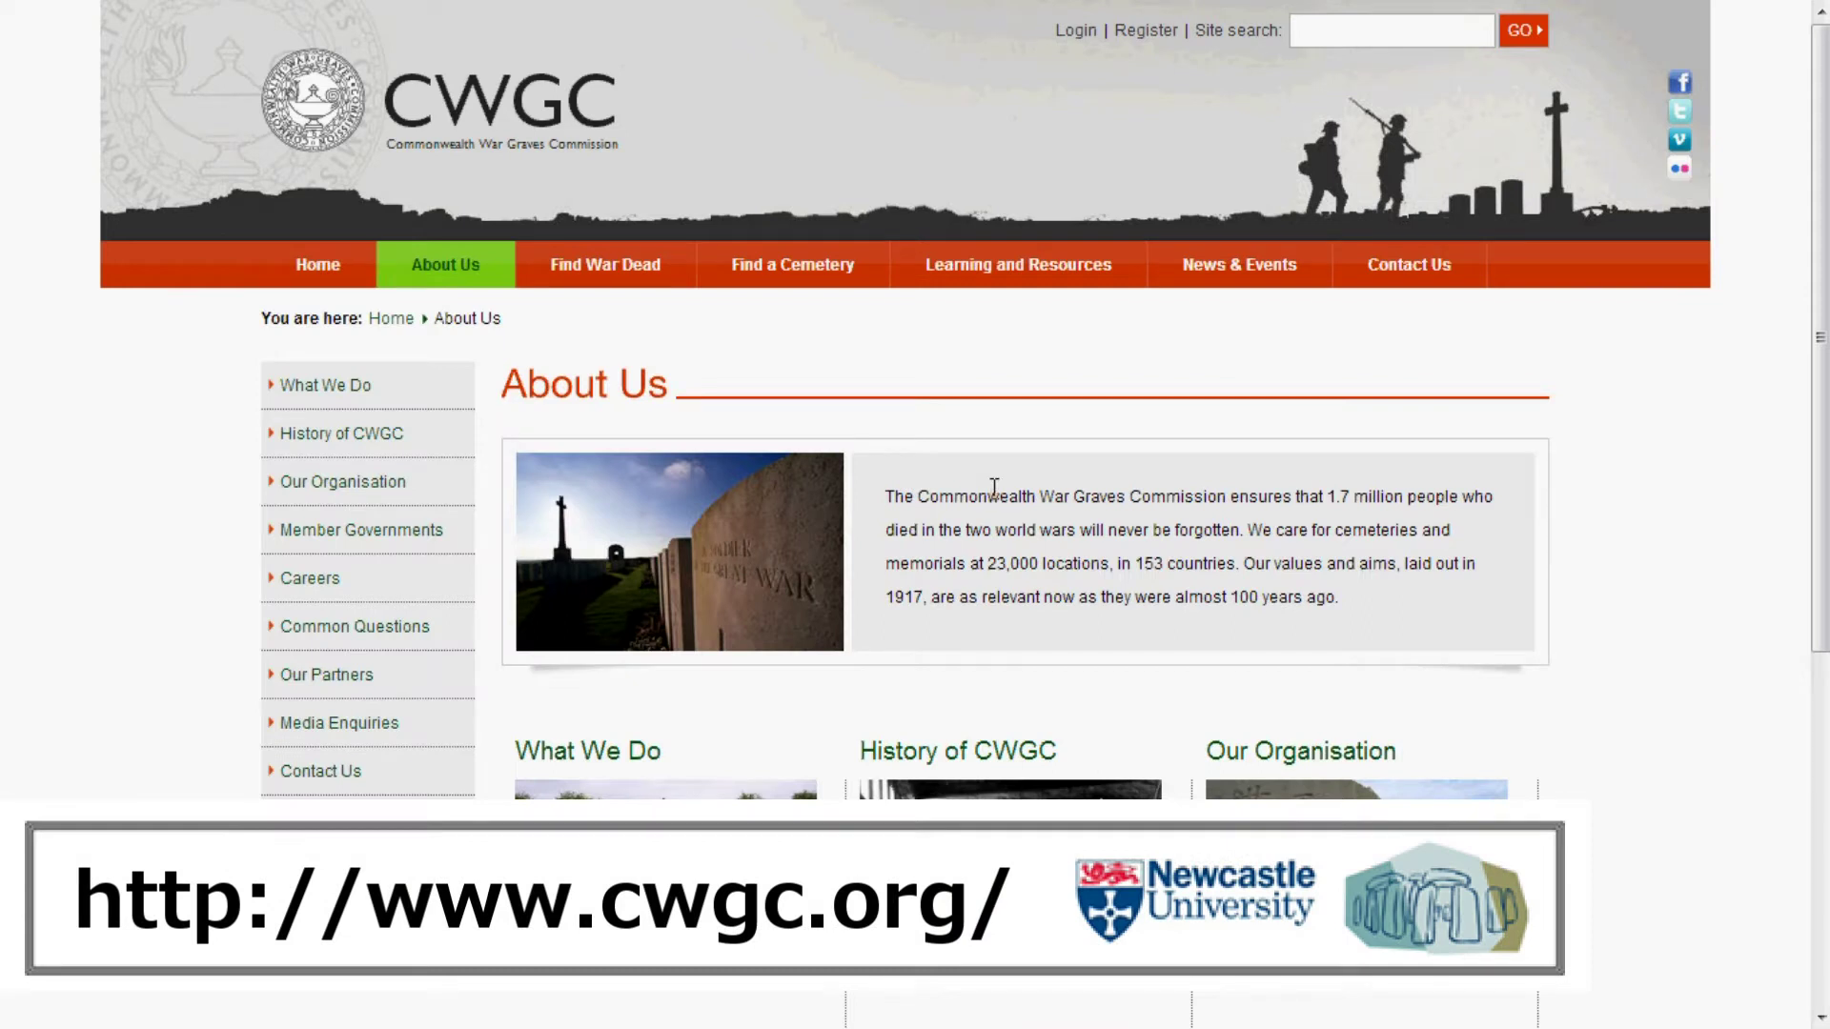
{"action": "scroll", "coordinate": [993, 487], "scroll_direction": "down", "scroll_amount": 5}
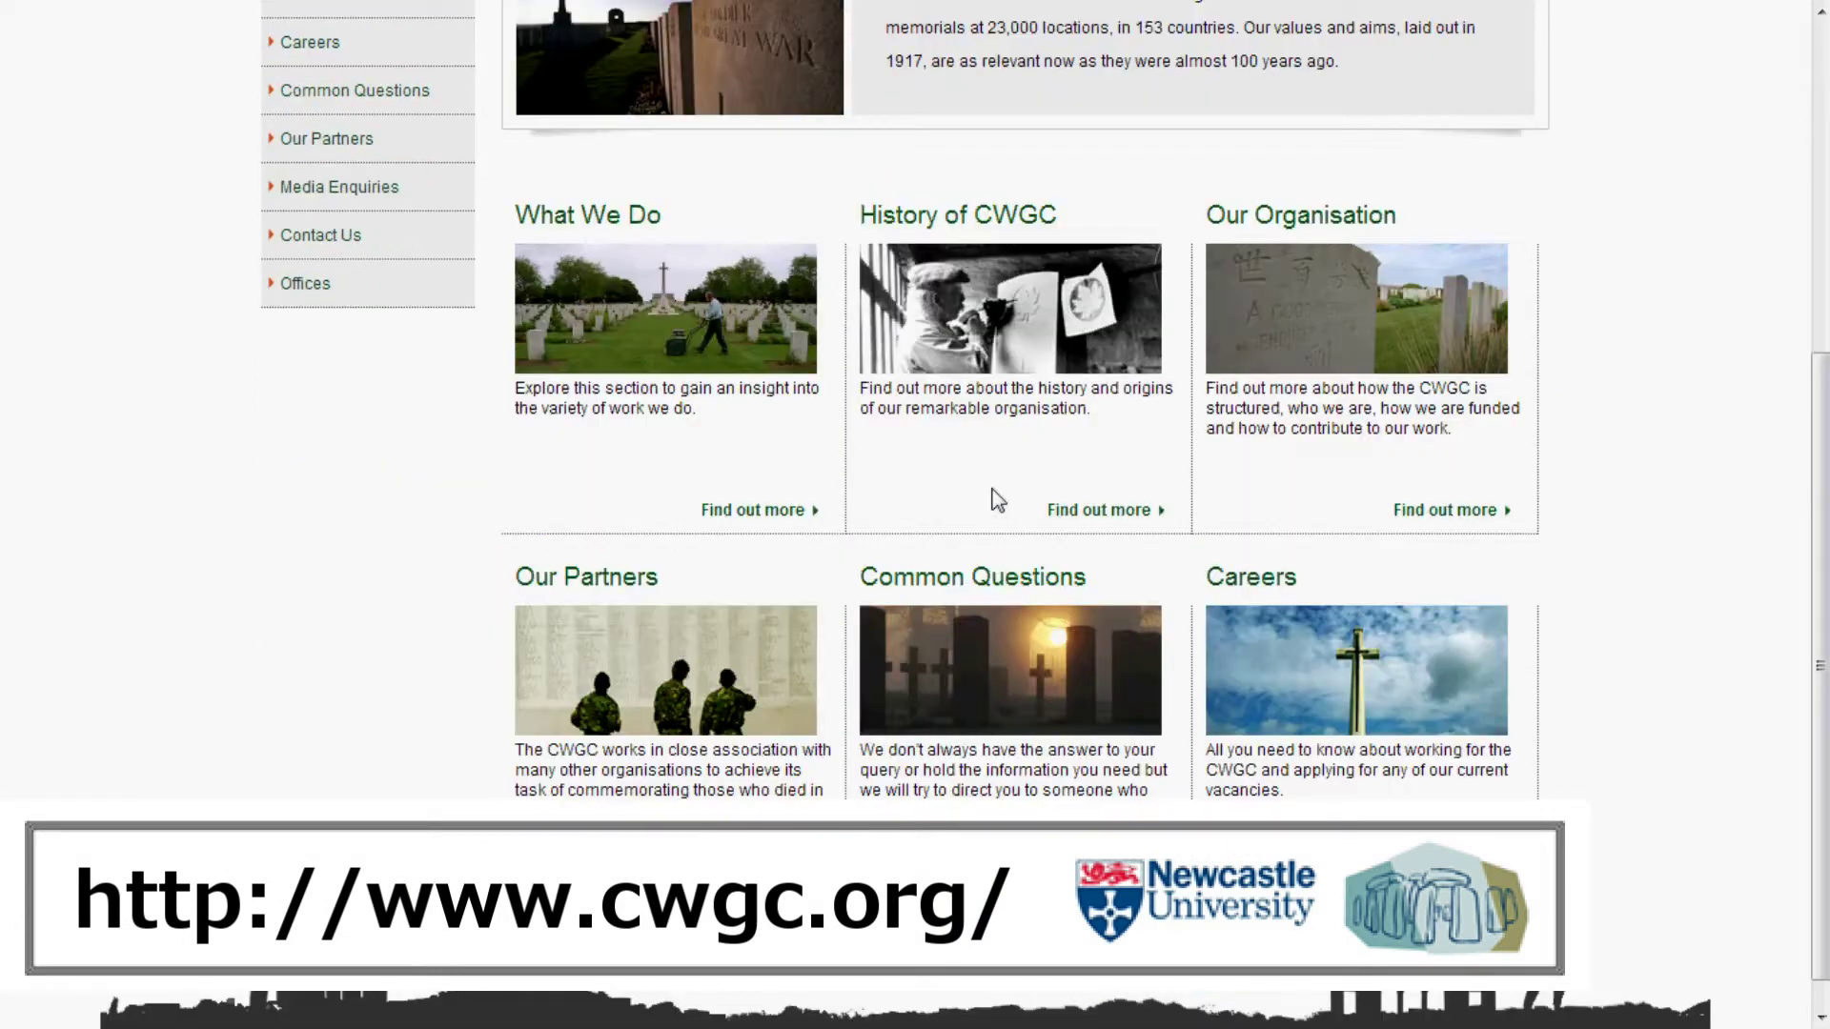
{"action": "scroll", "coordinate": [996, 498], "scroll_direction": "up", "scroll_amount": 5}
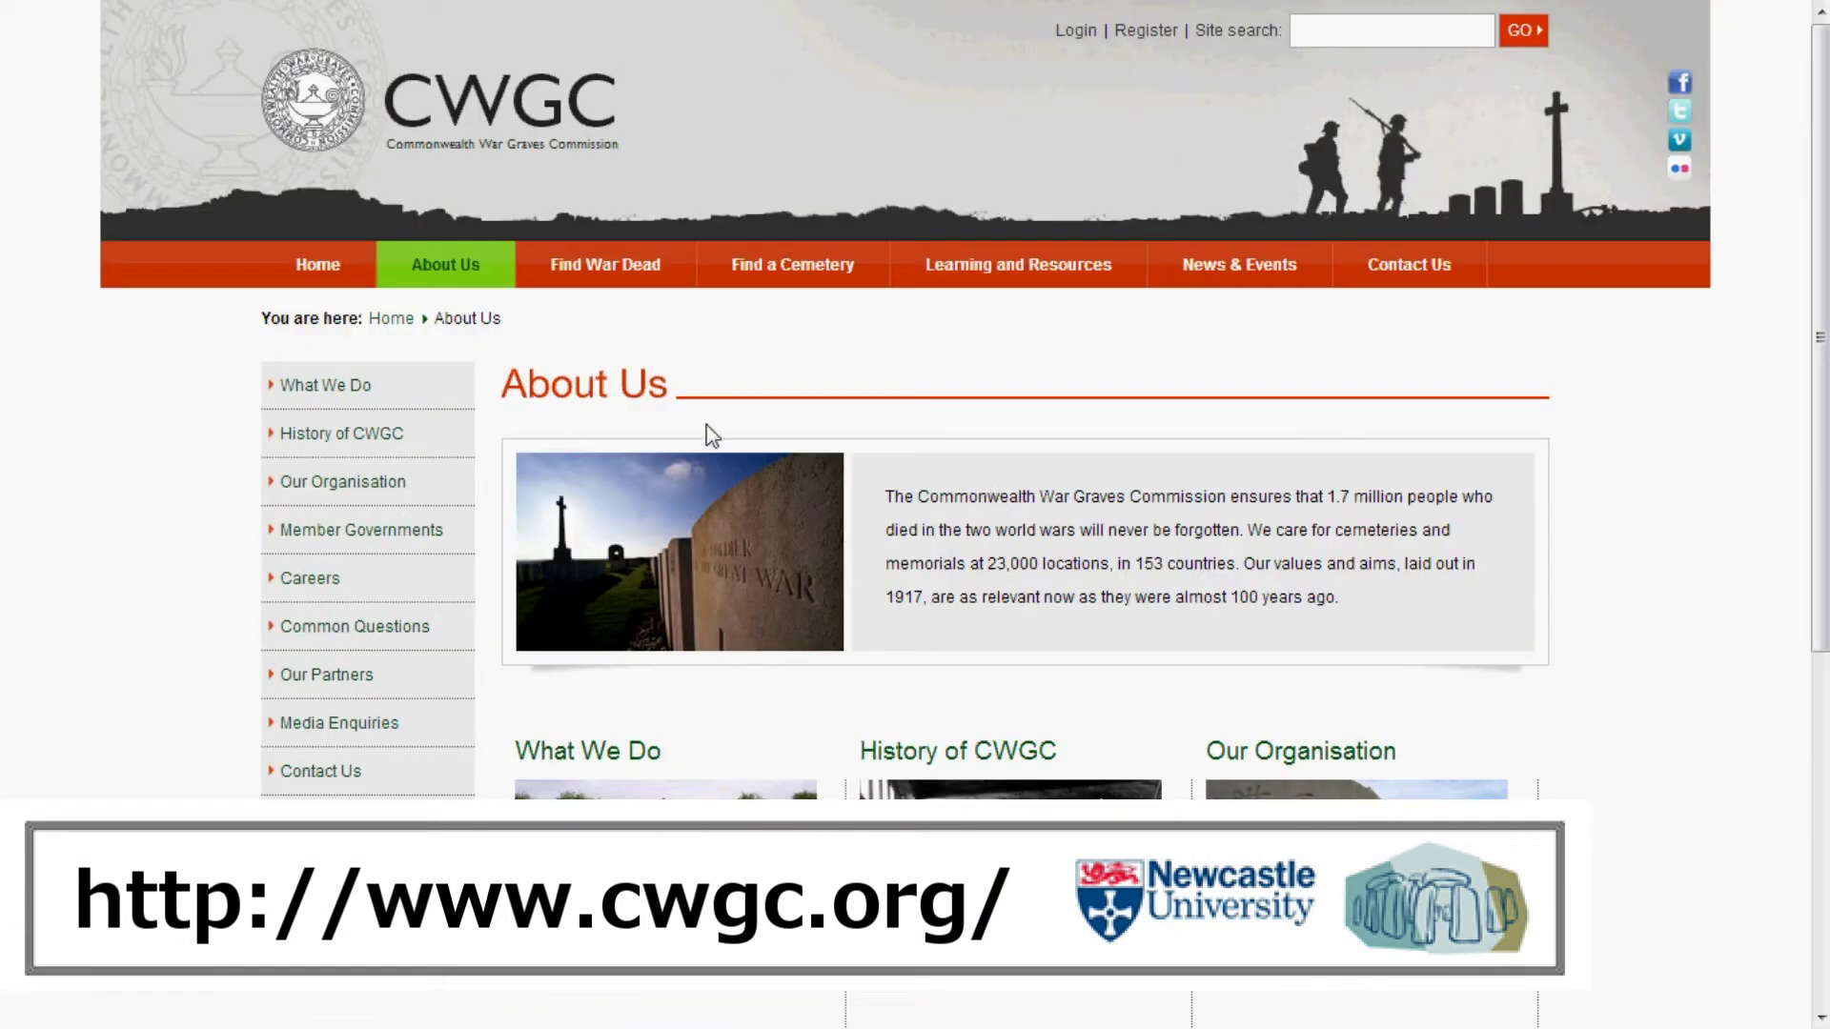
{"action": "left_click", "coordinate": [322, 277]}
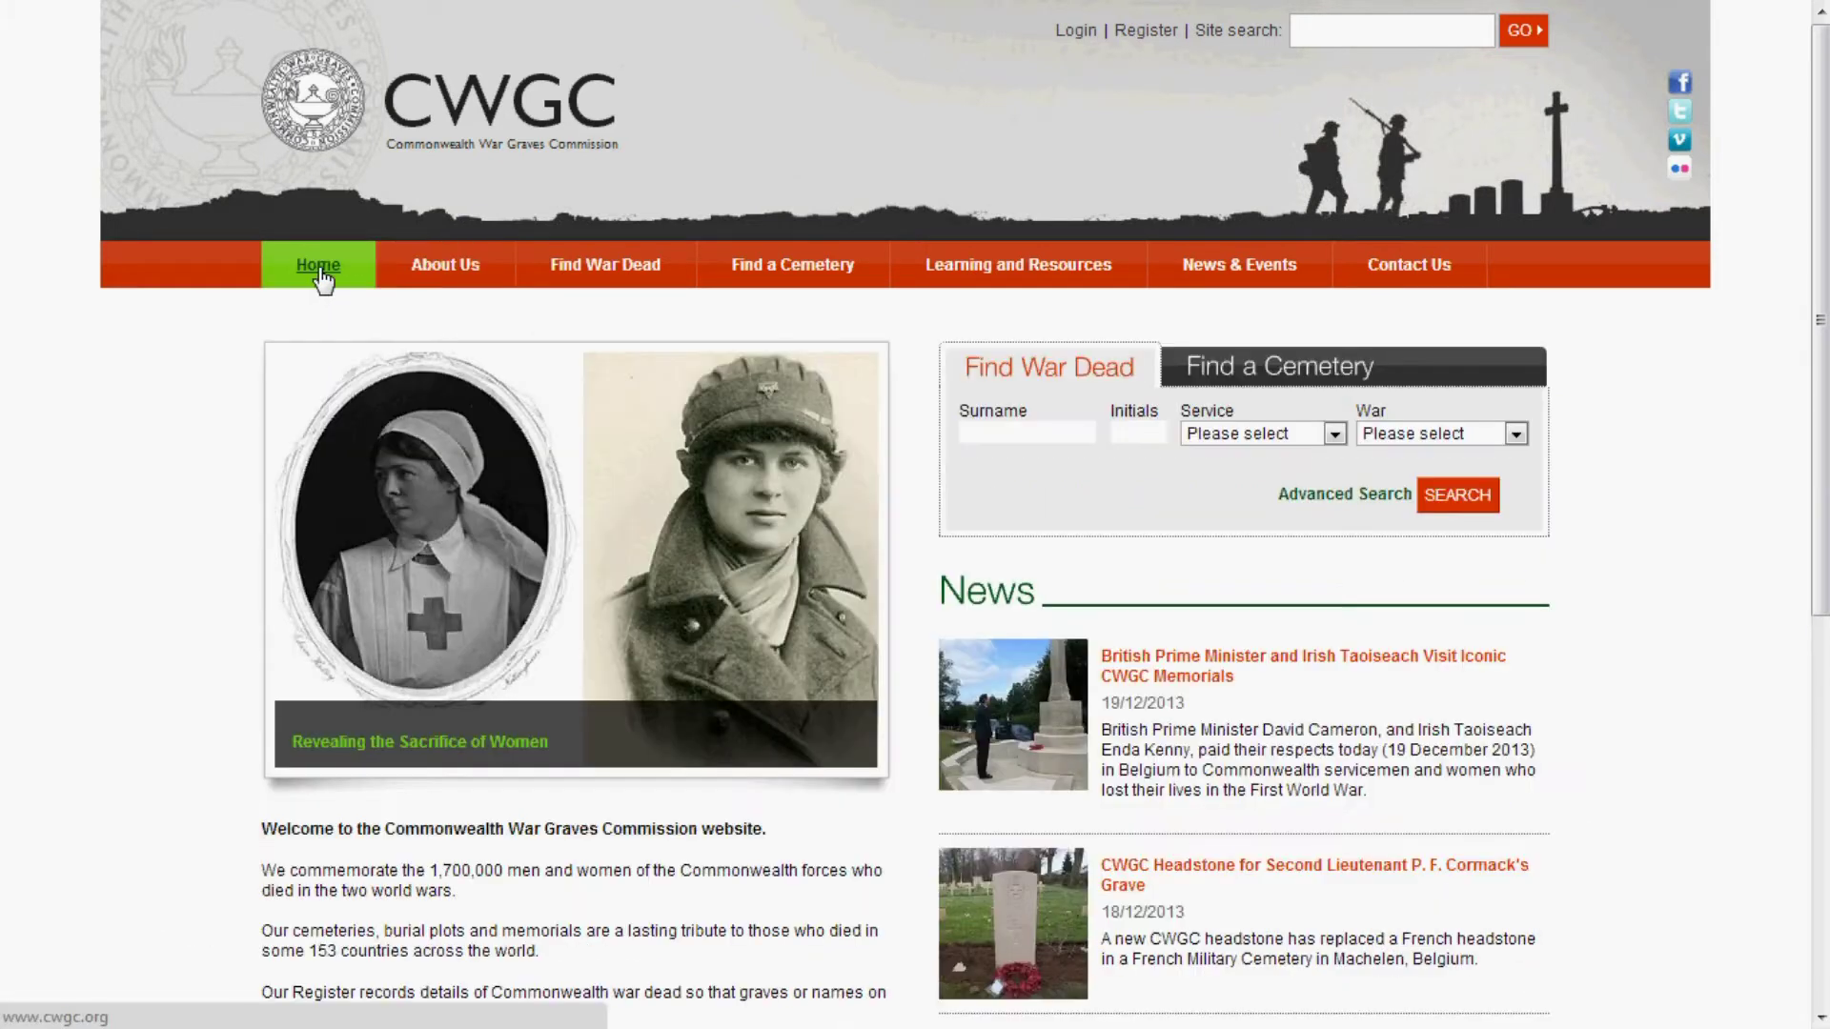
{"action": "left_click", "coordinate": [1068, 434]}
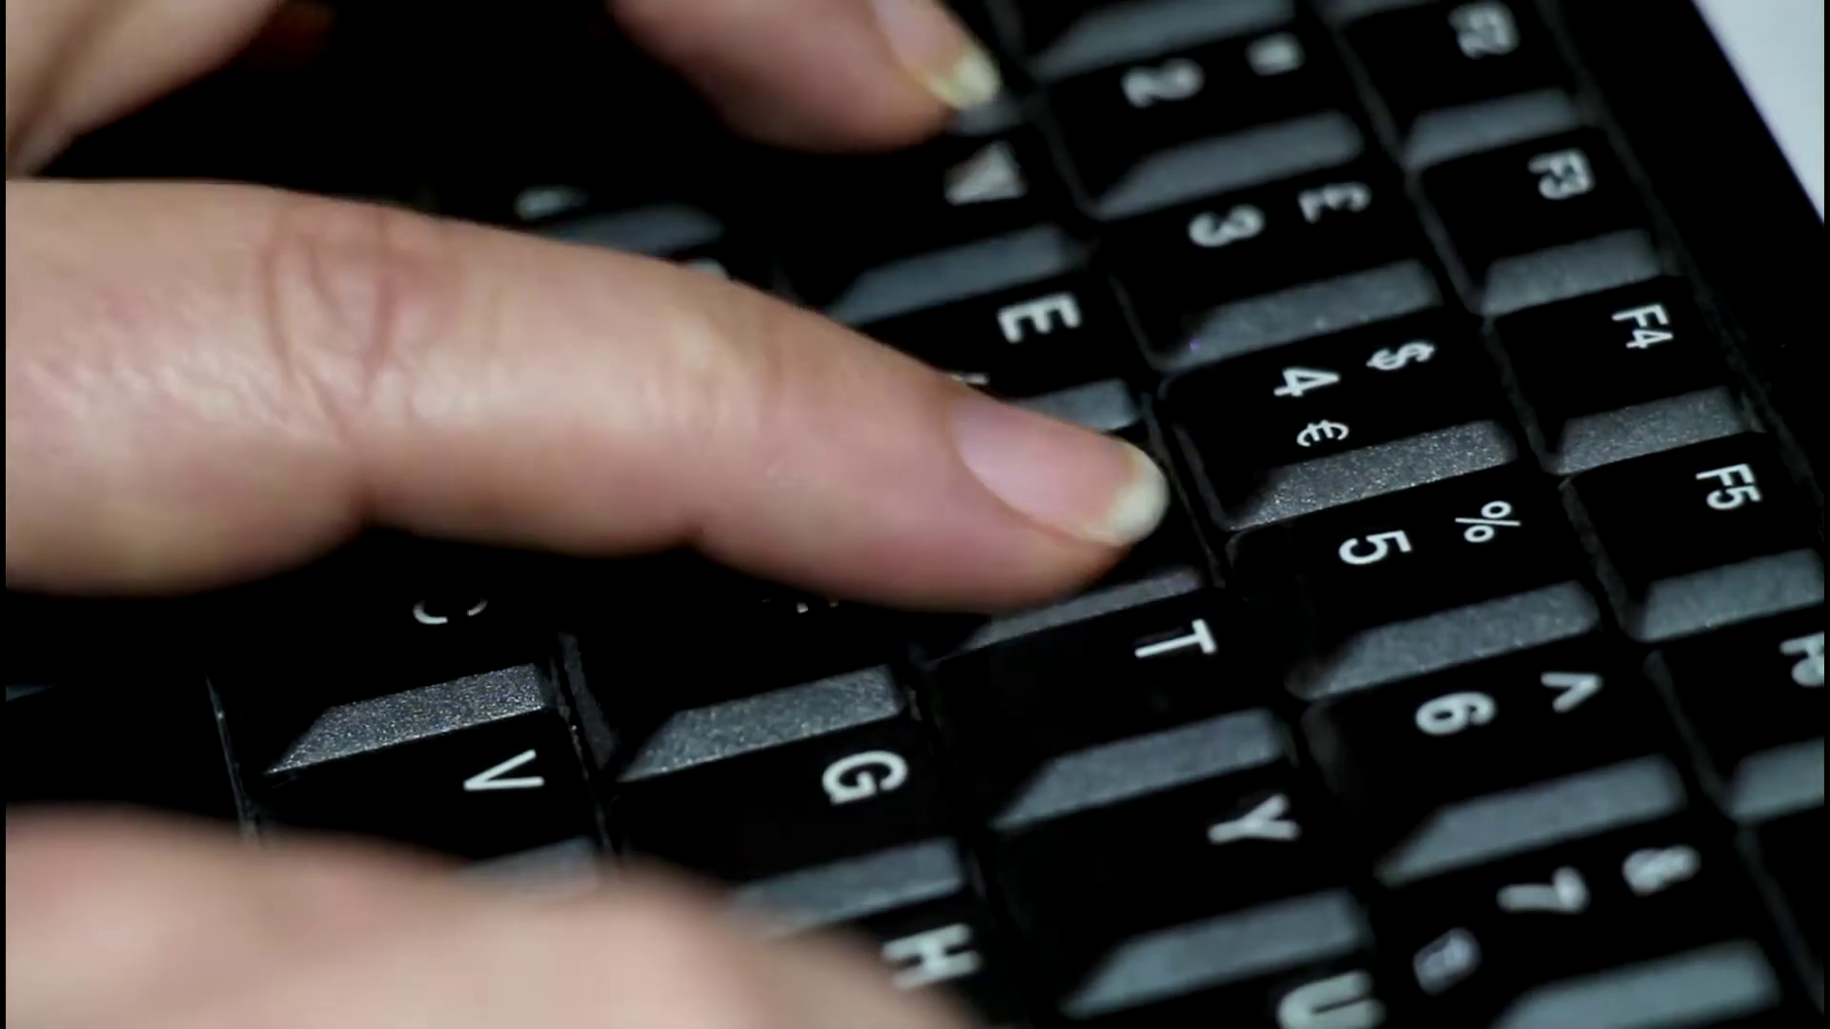
- Search CWGC war dead for surname Robb, initials AK, First World War, and open Alexander Kirkland Robb's record
{"action": "type", "text": "Robb"}
{"action": "key", "text": "Tab"}
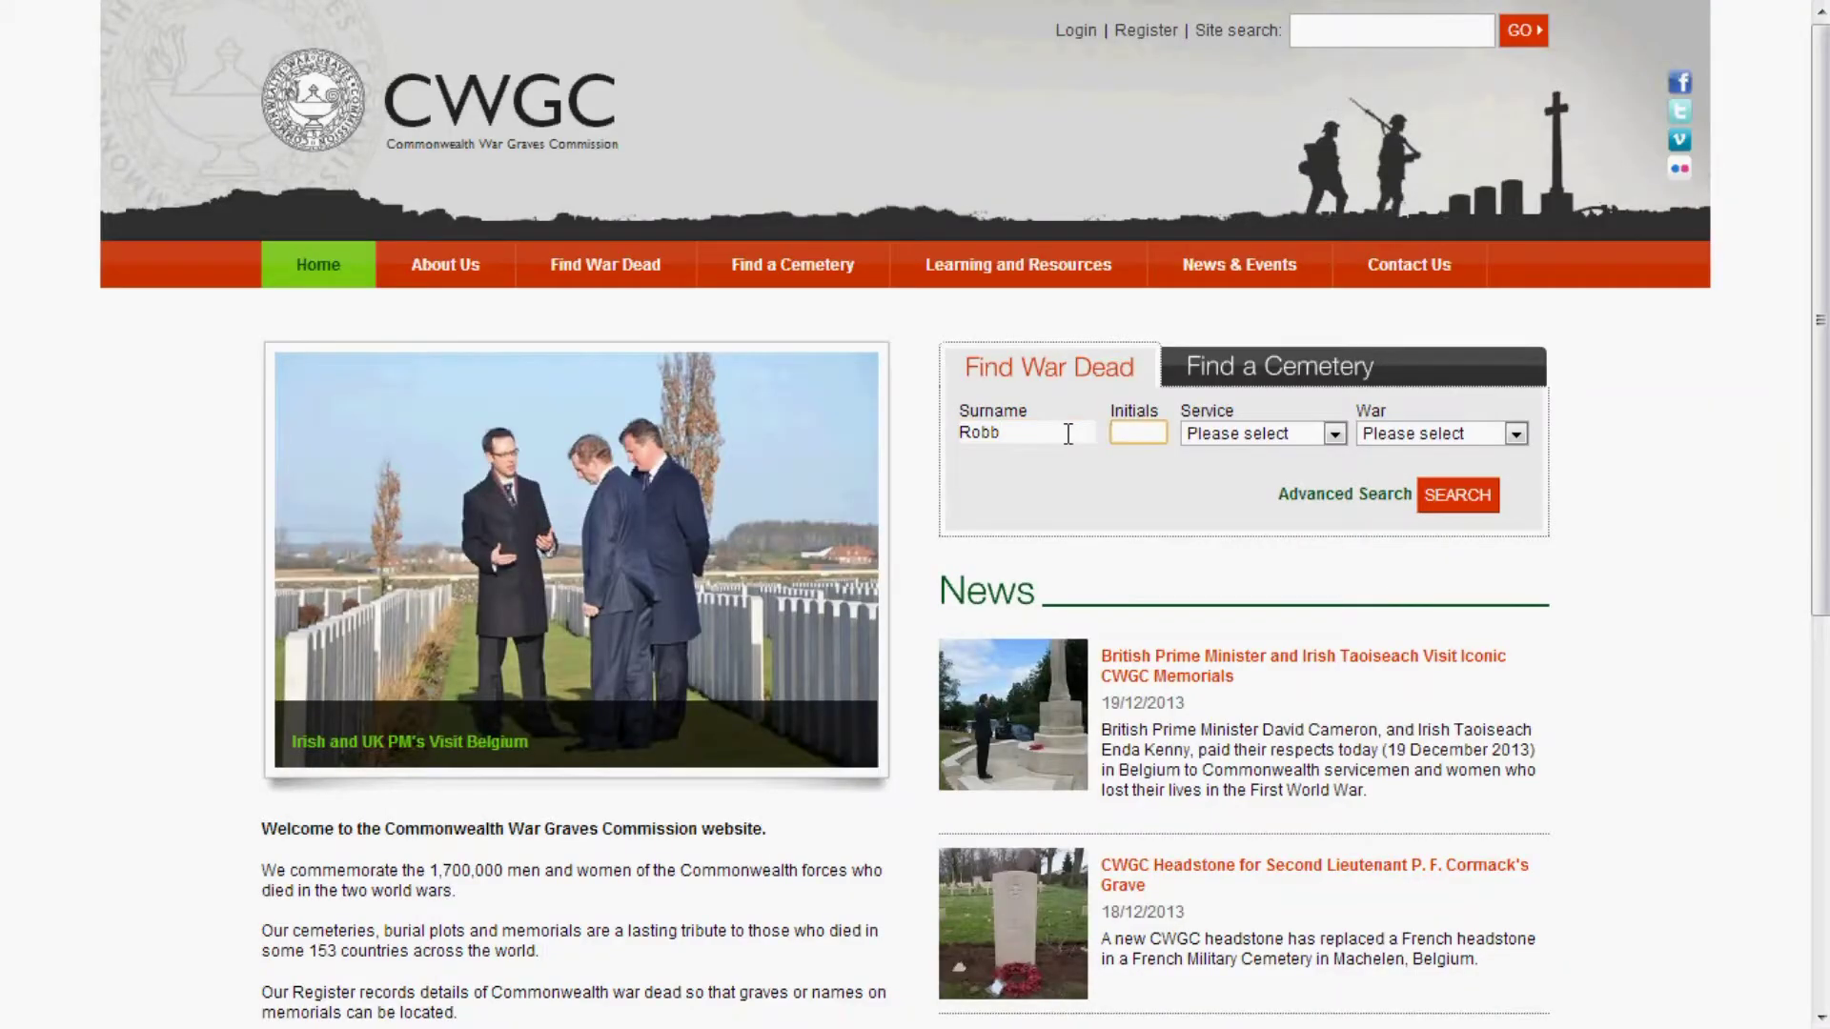
{"action": "type", "text": "AK"}
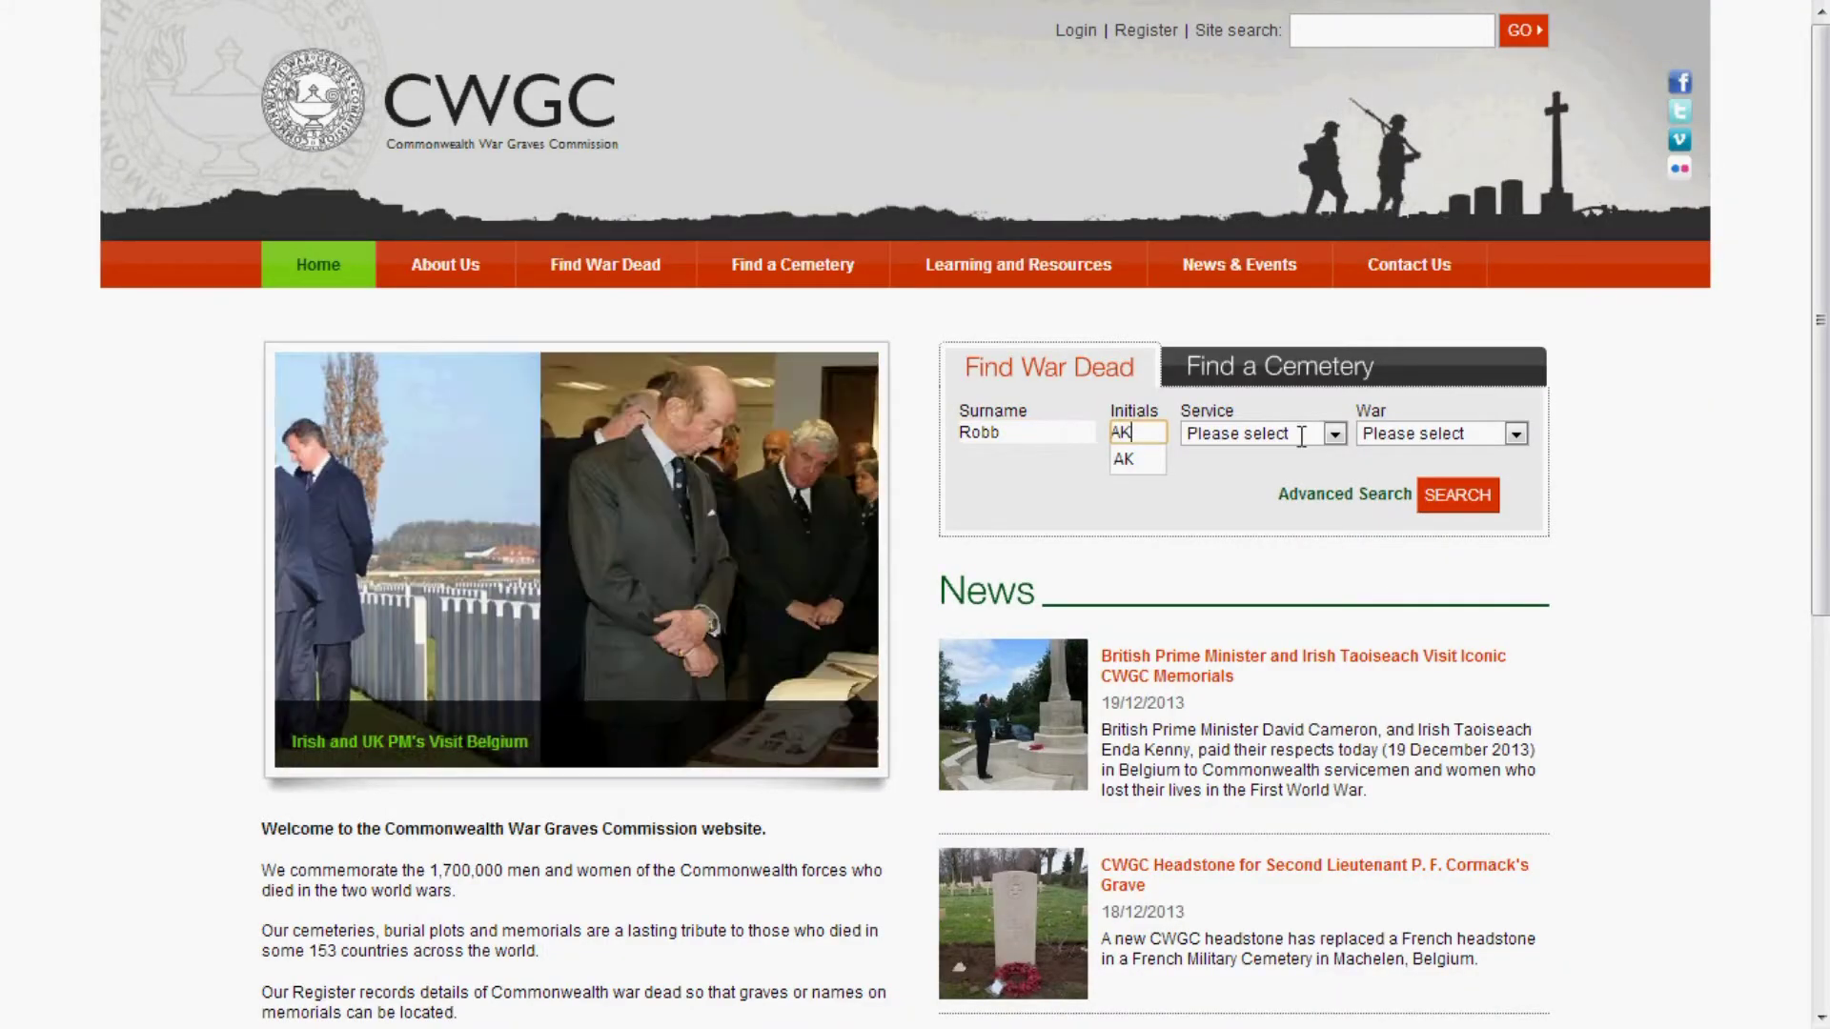
{"action": "left_click", "coordinate": [1511, 435]}
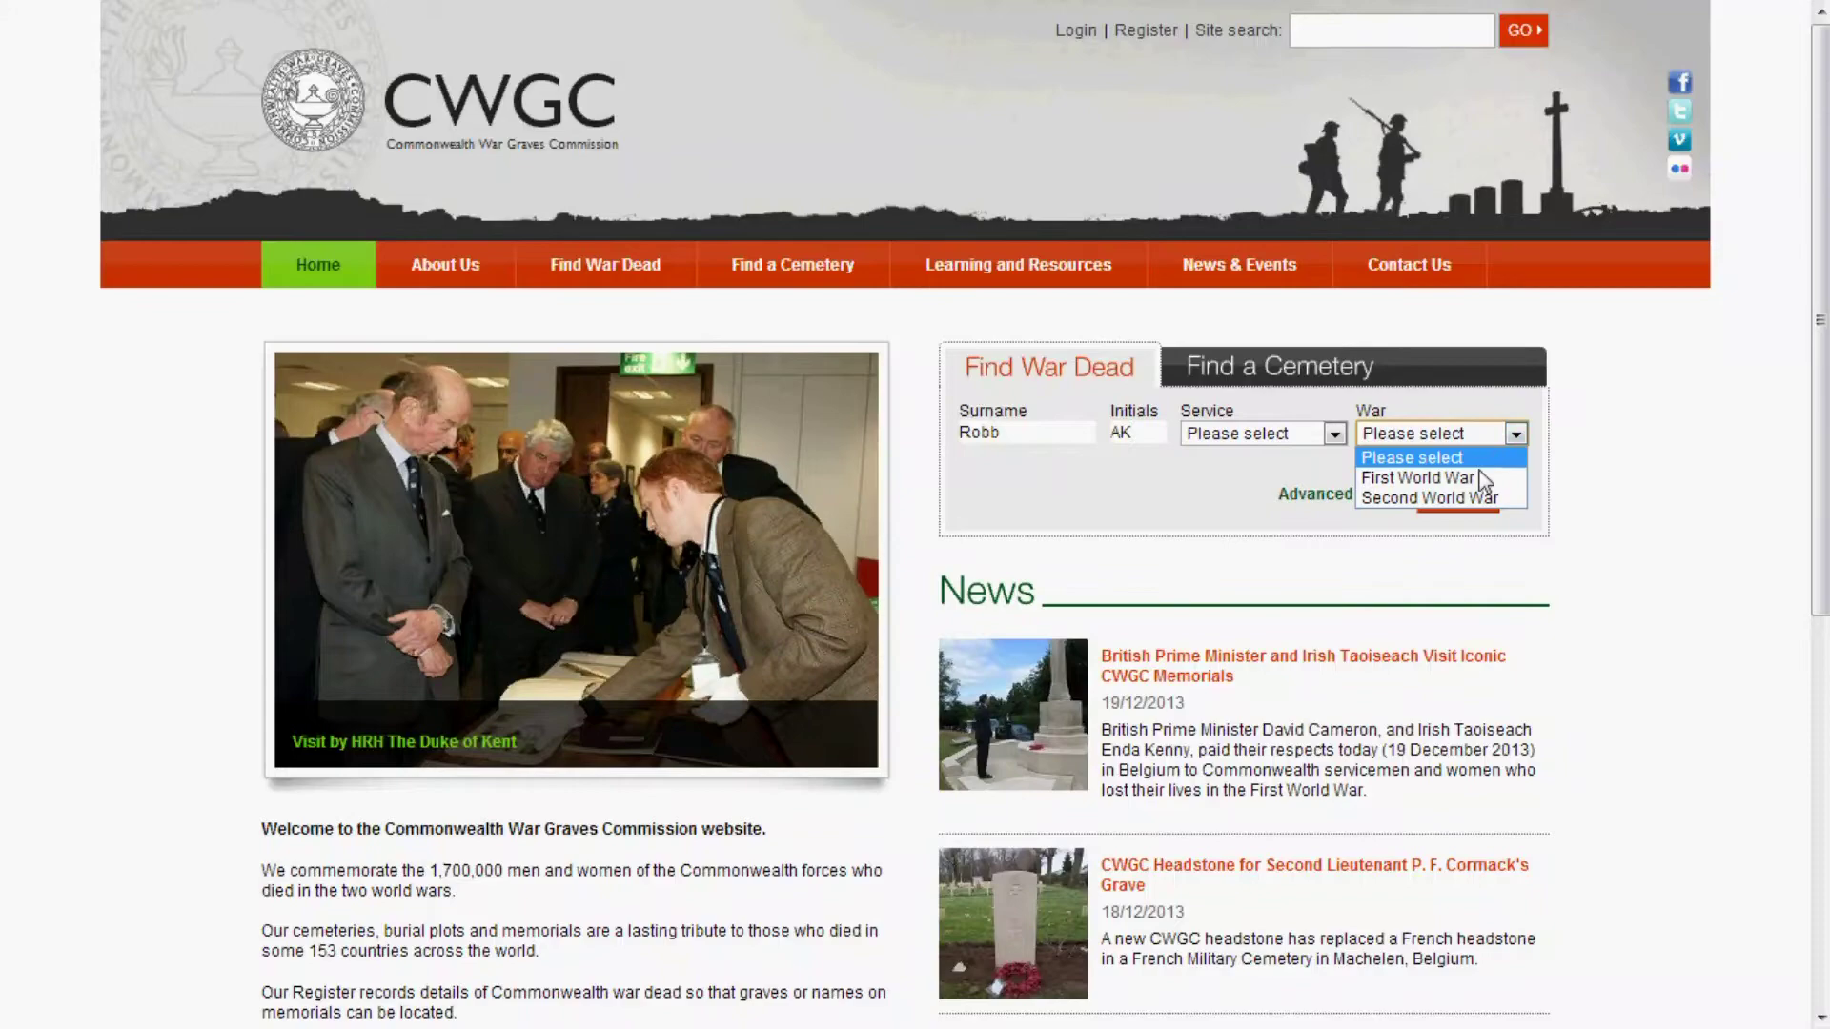
{"action": "left_click", "coordinate": [1479, 478]}
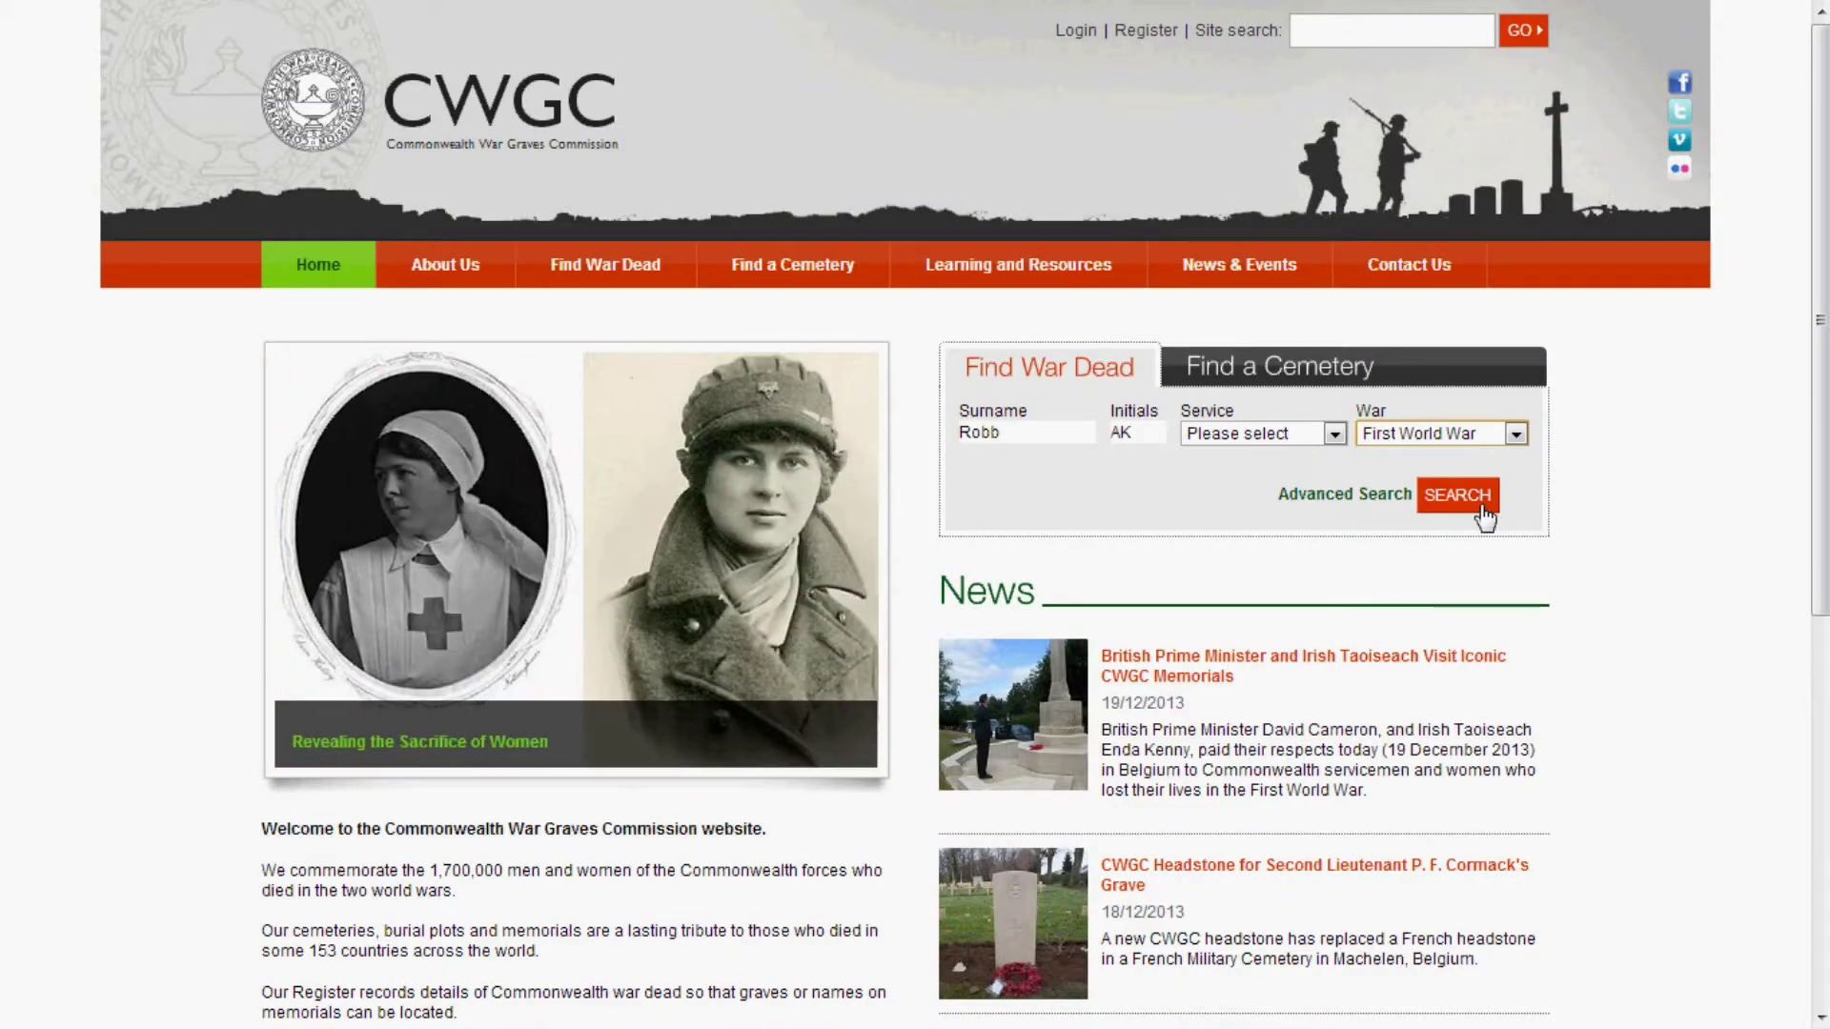
{"action": "left_click", "coordinate": [1486, 519]}
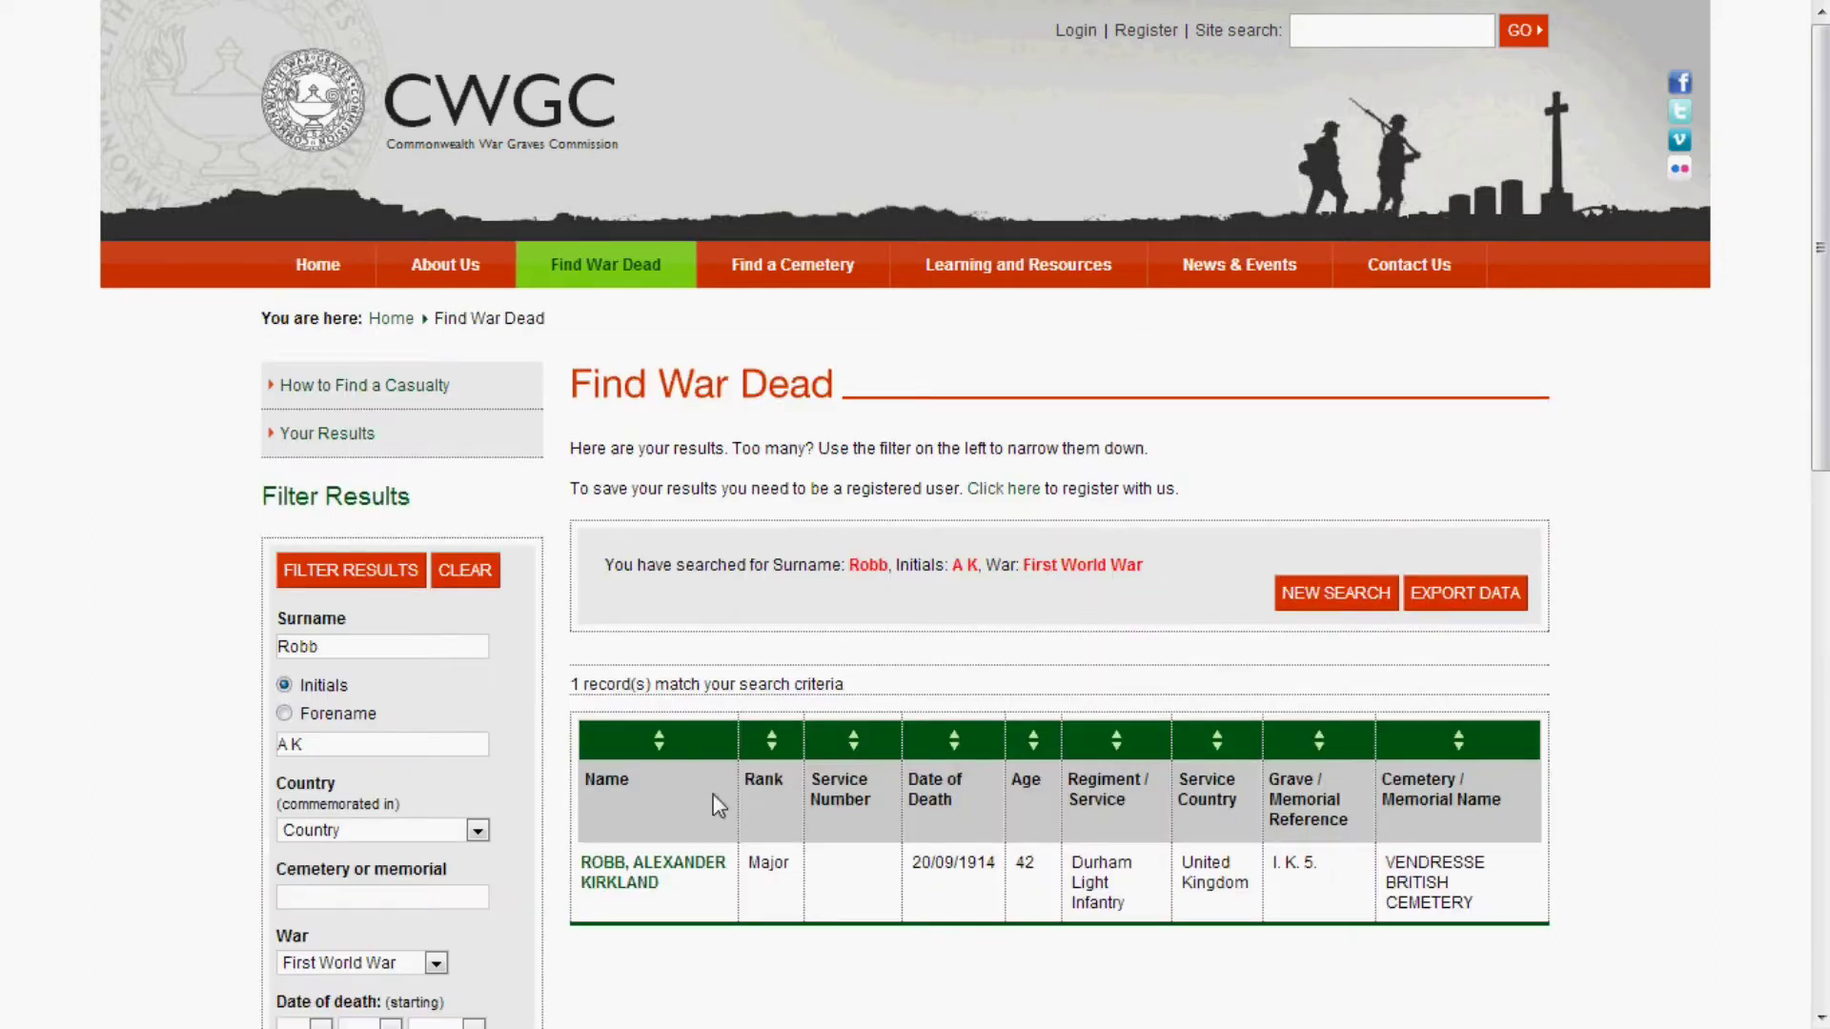
{"action": "left_click", "coordinate": [641, 869]}
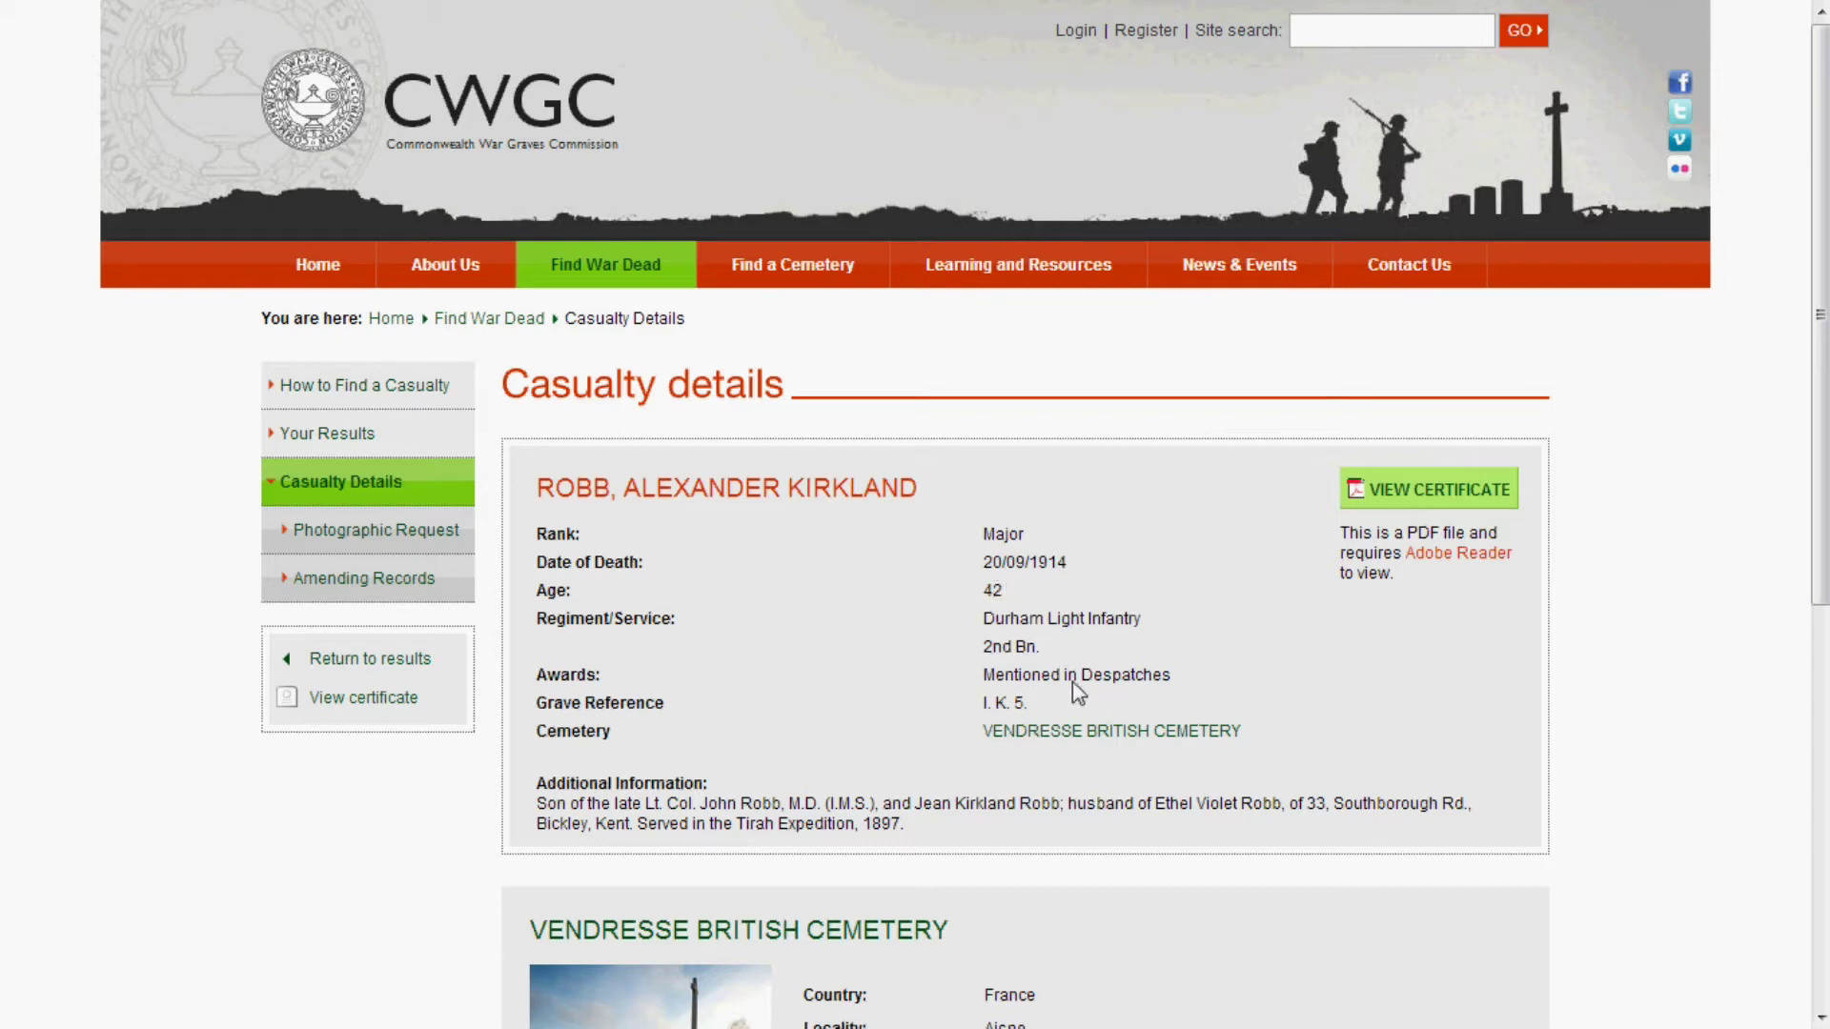
- View the Vendresse British Cemetery page, return to the casualty details, and select the Additional Information paragraph
{"action": "left_click", "coordinate": [1157, 734]}
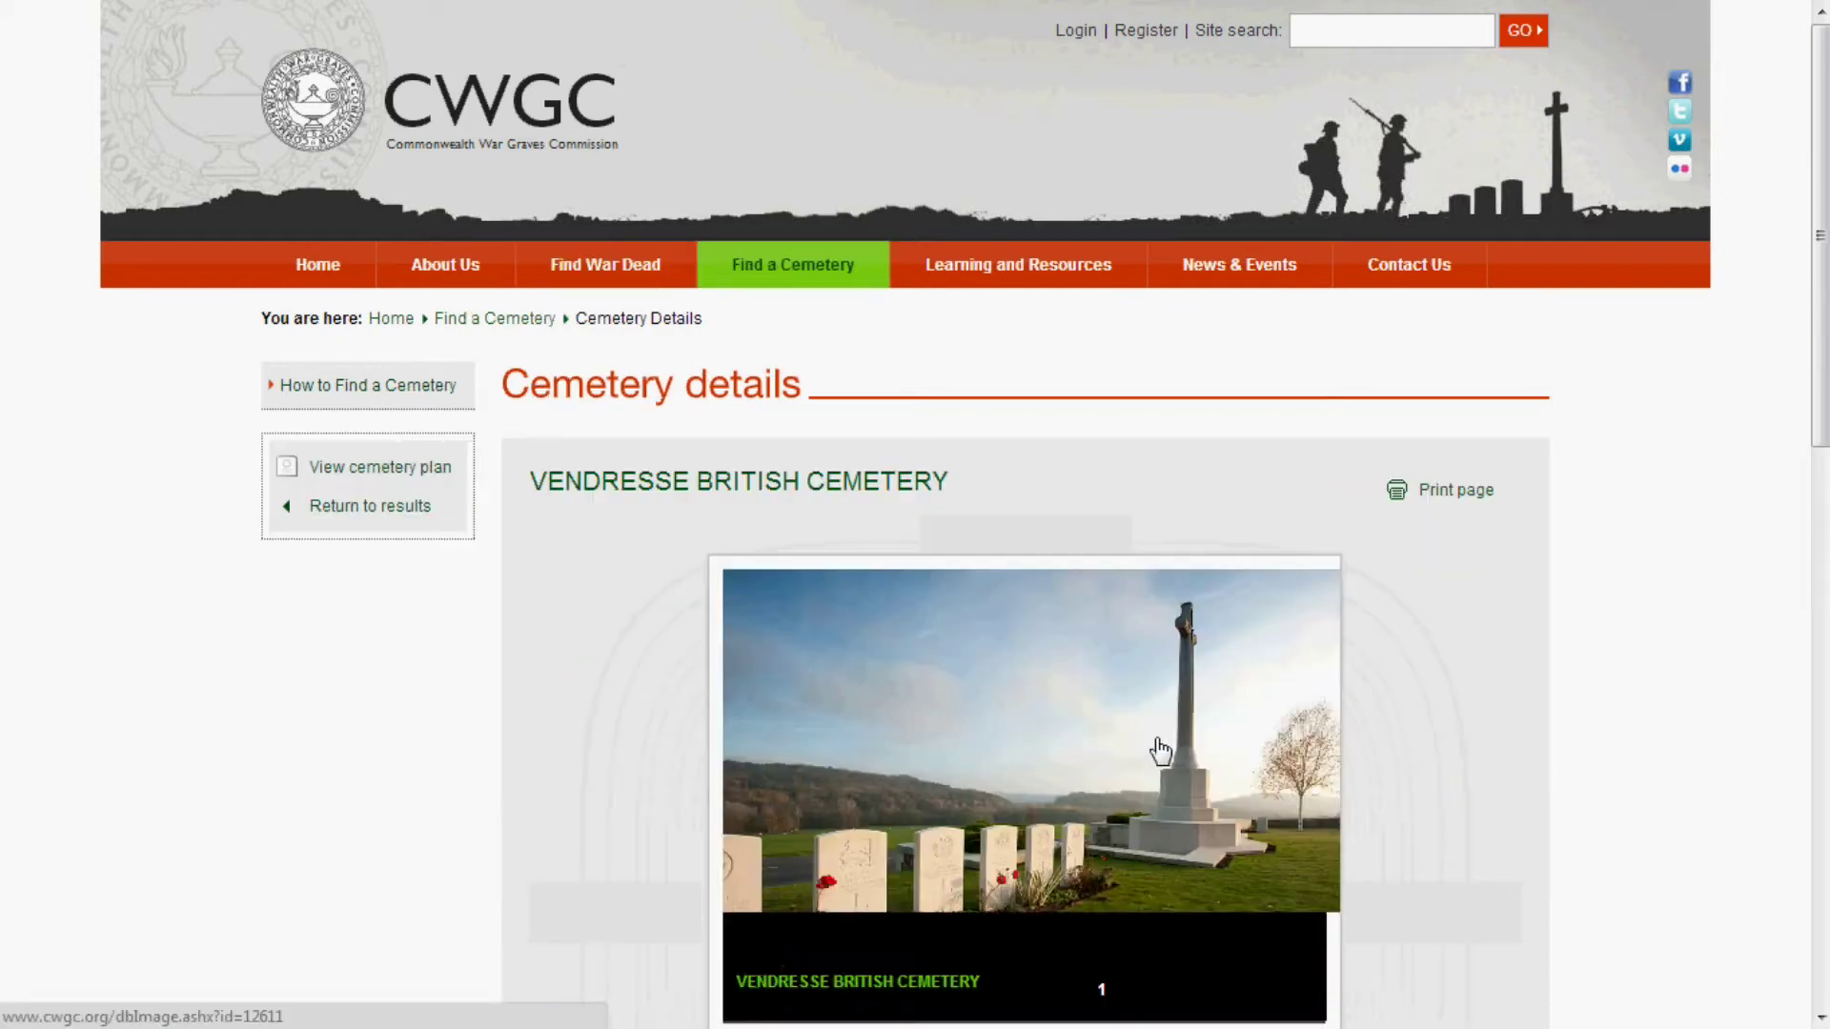
{"action": "scroll", "coordinate": [1159, 749], "scroll_direction": "down", "scroll_amount": 2}
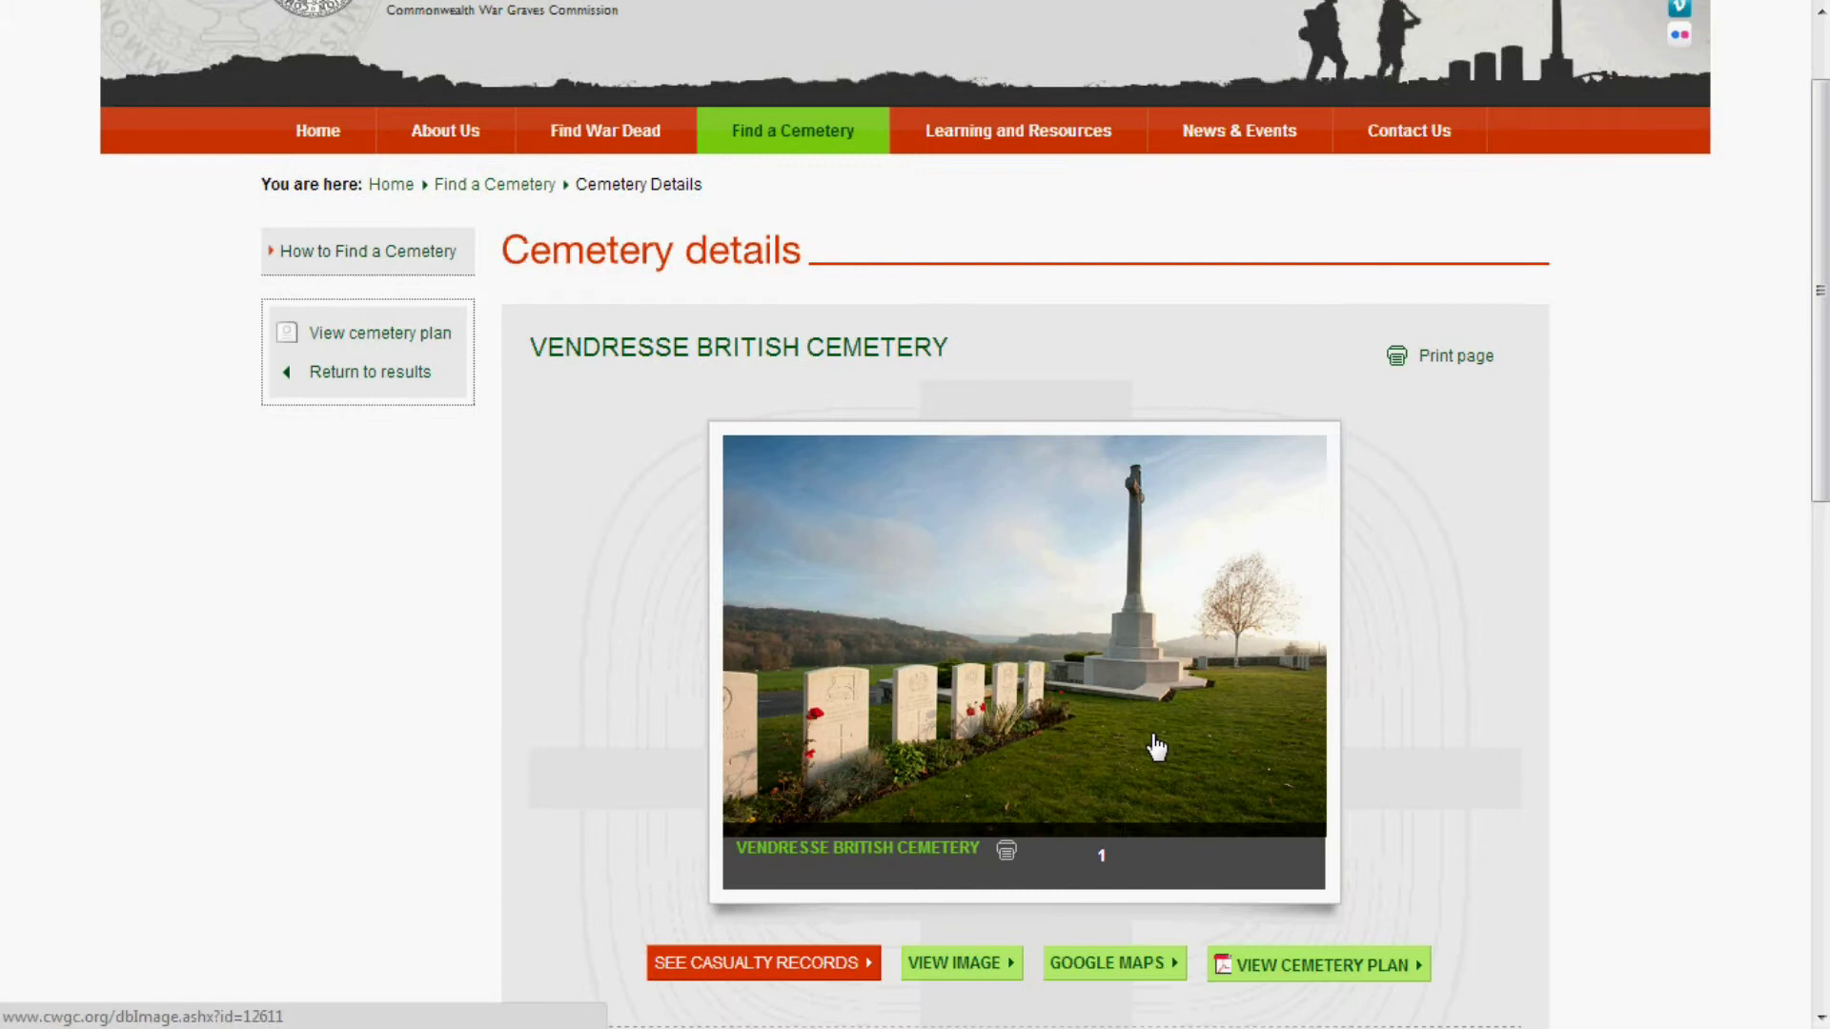
{"action": "key", "text": "alt+Left"}
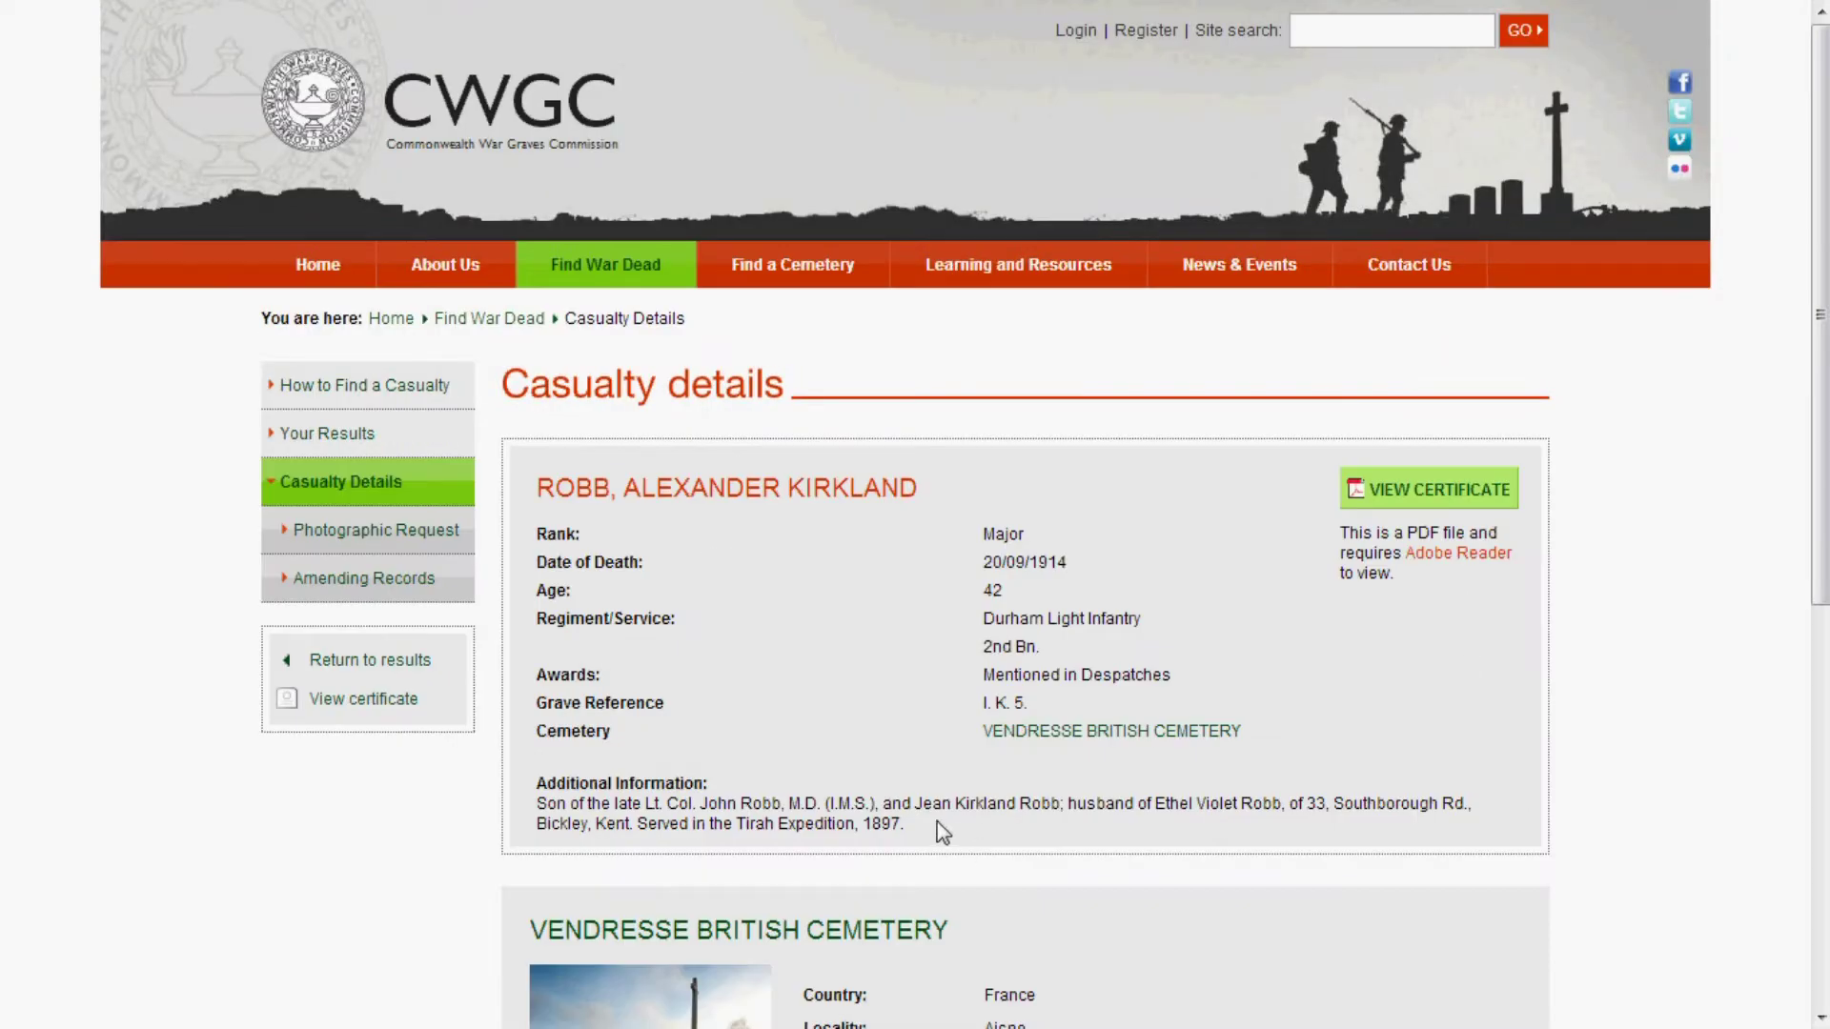
{"action": "triple_click", "coordinate": [542, 786]}
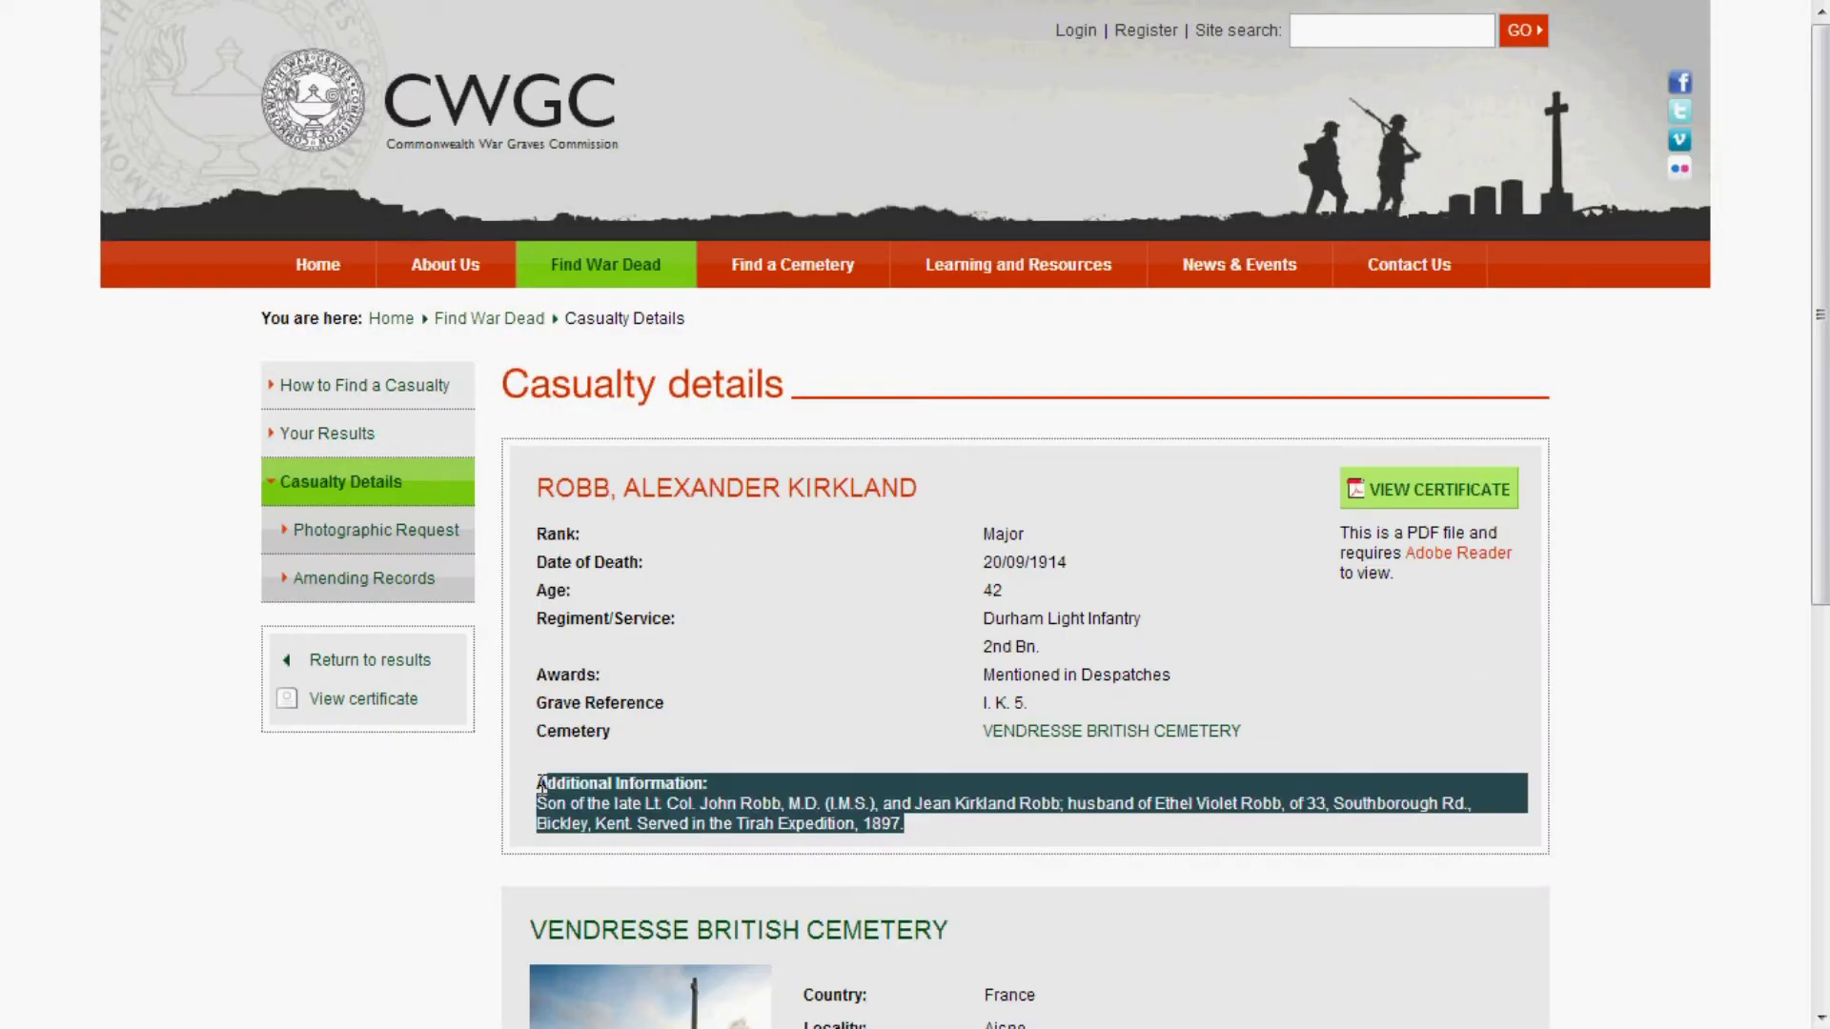
{"action": "left_click", "coordinate": [925, 826]}
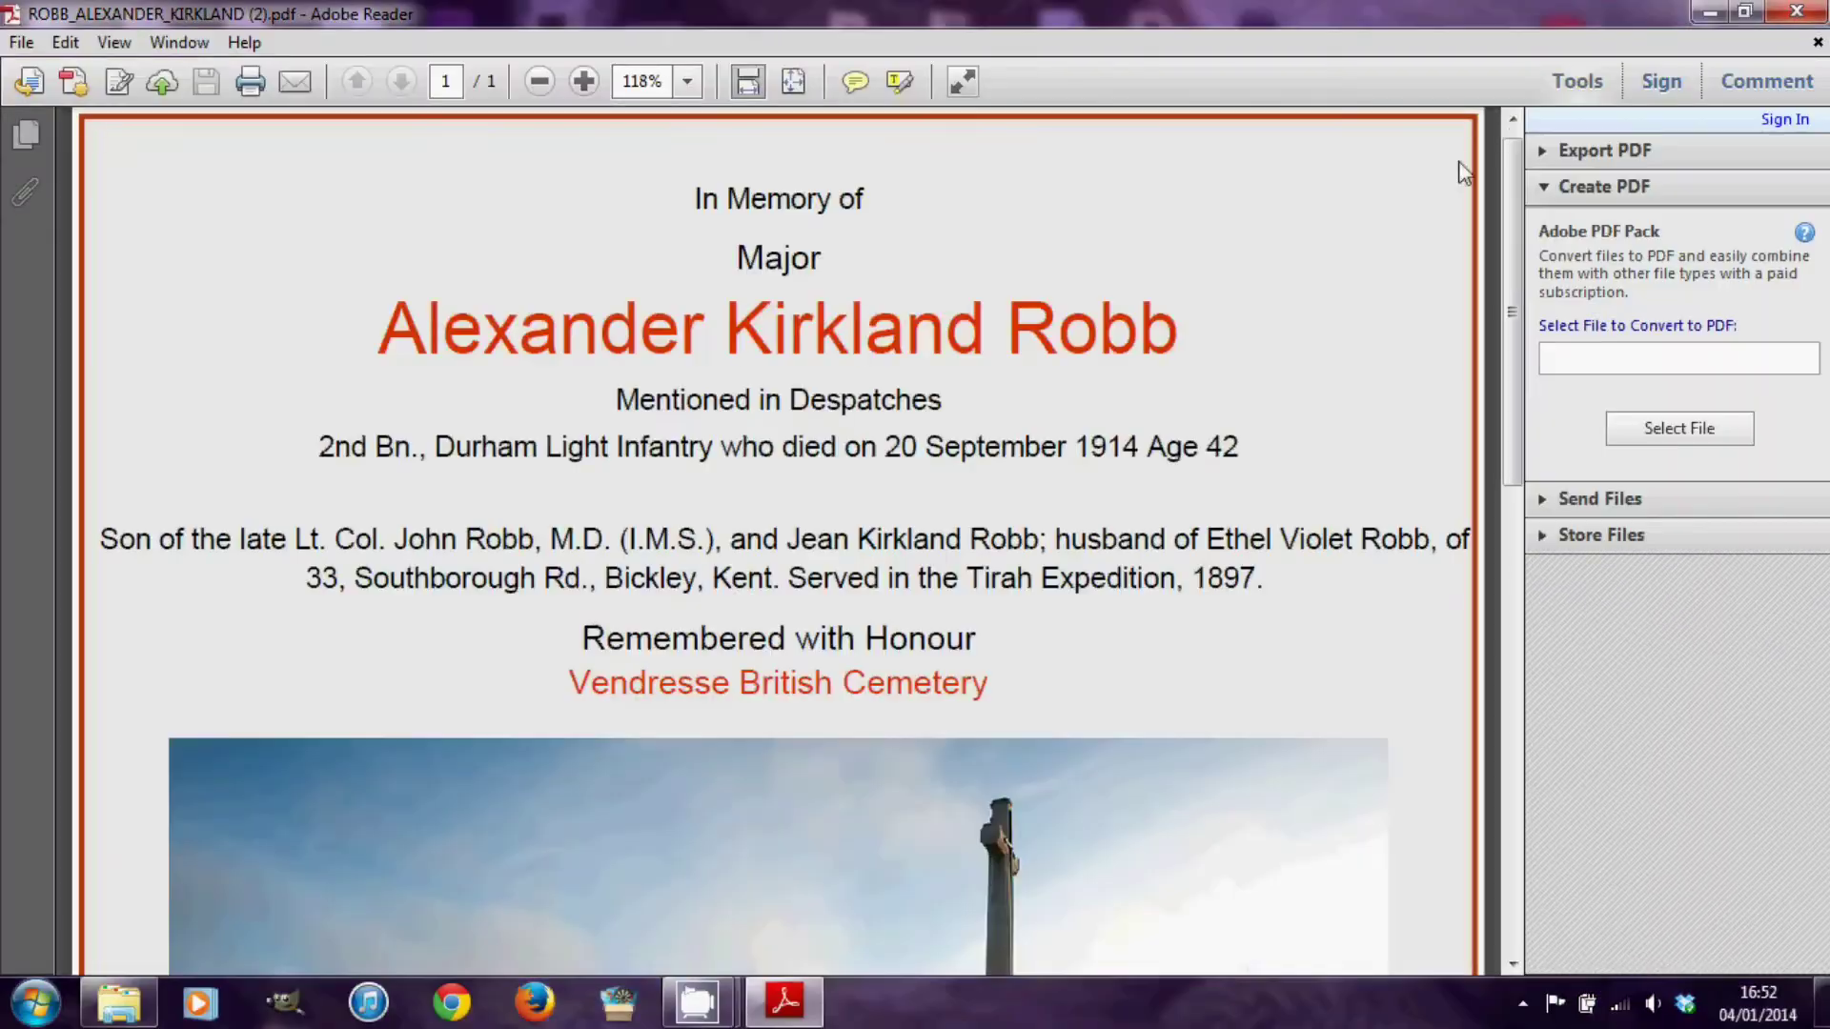
{"action": "left_click_drag", "start_coordinate": [1519, 208], "coordinate": [1513, 150]}
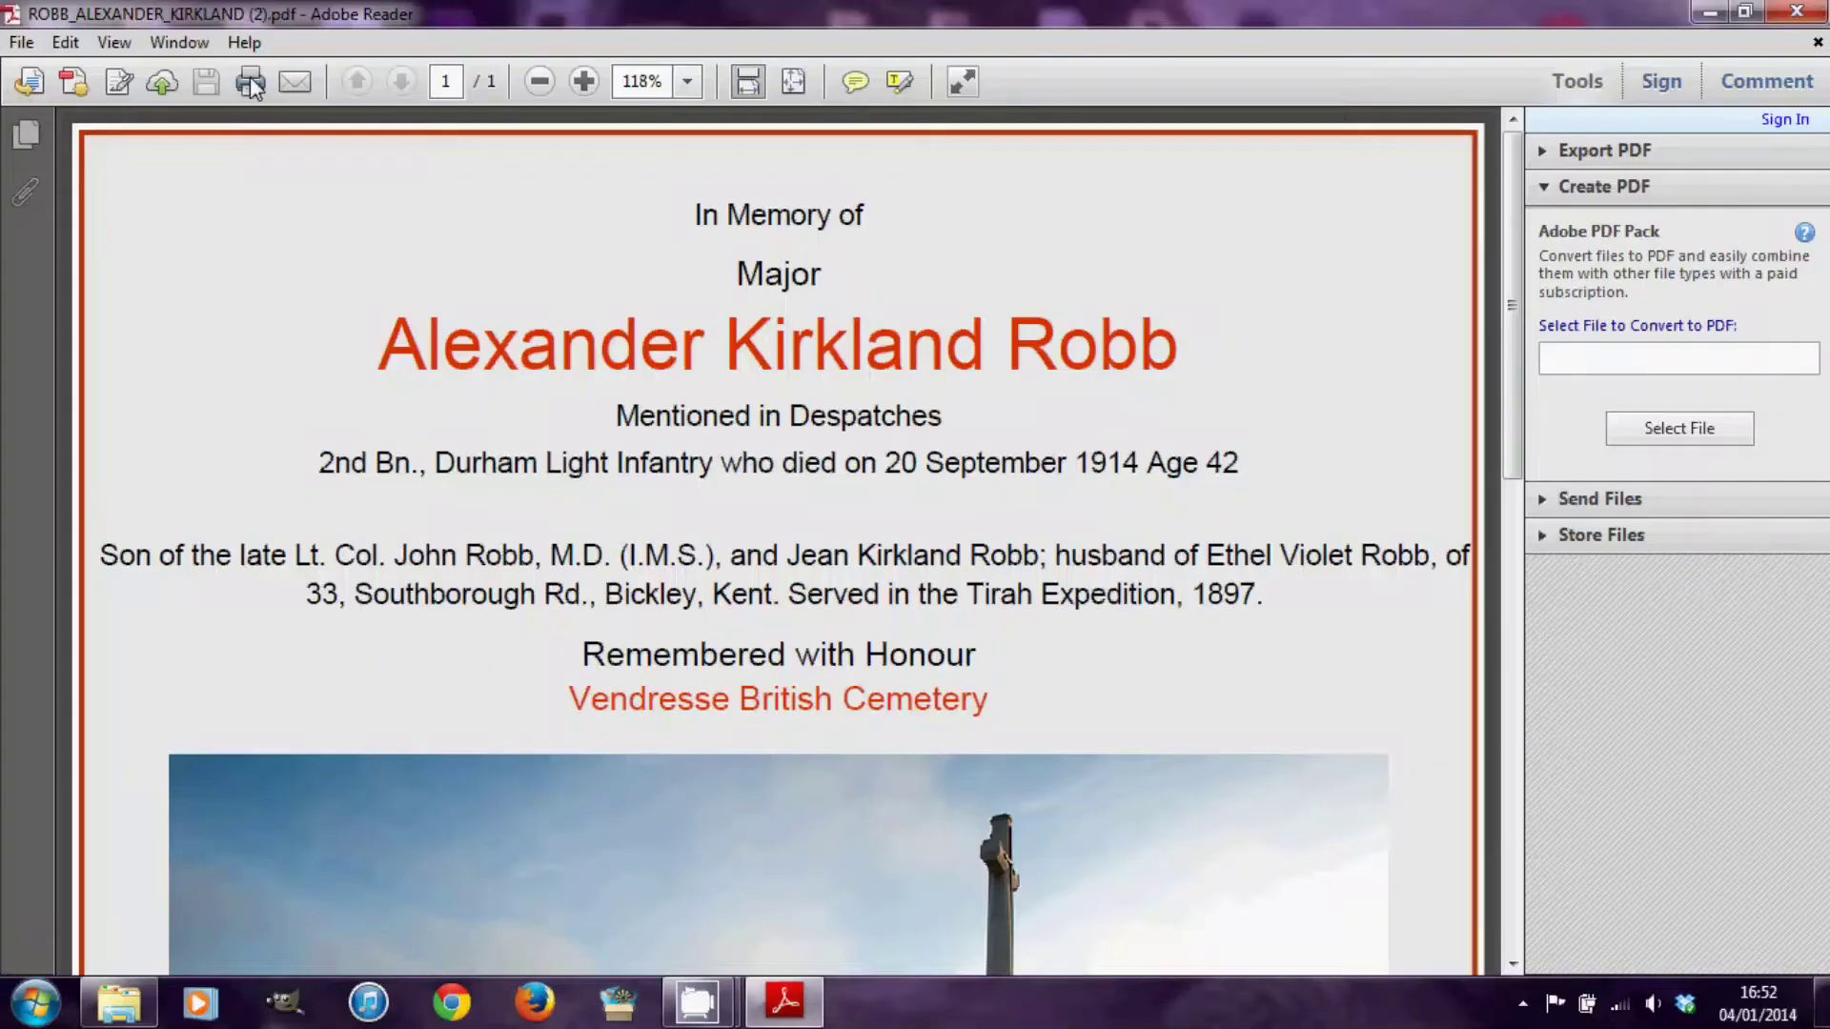
{"action": "left_click", "coordinate": [250, 84]}
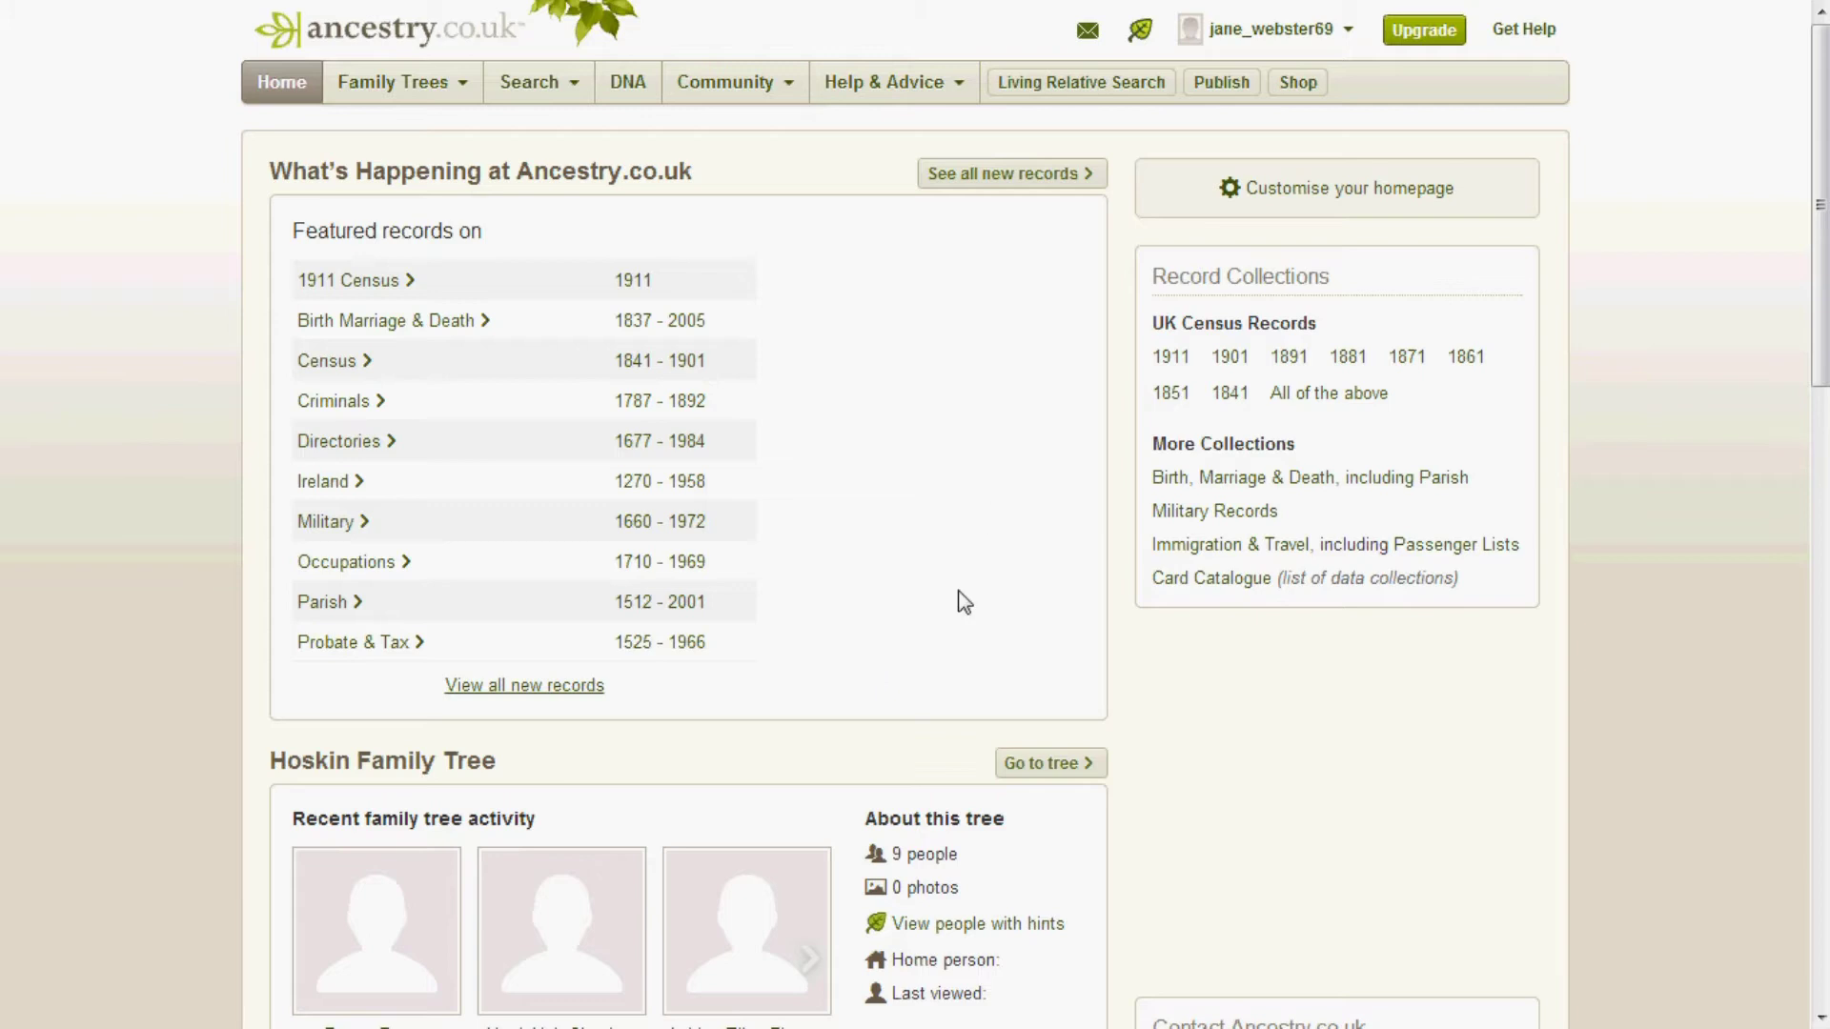
- Open the 1911 England & Wales Census search from Ancestry's featured records
{"action": "left_click", "coordinate": [362, 282]}
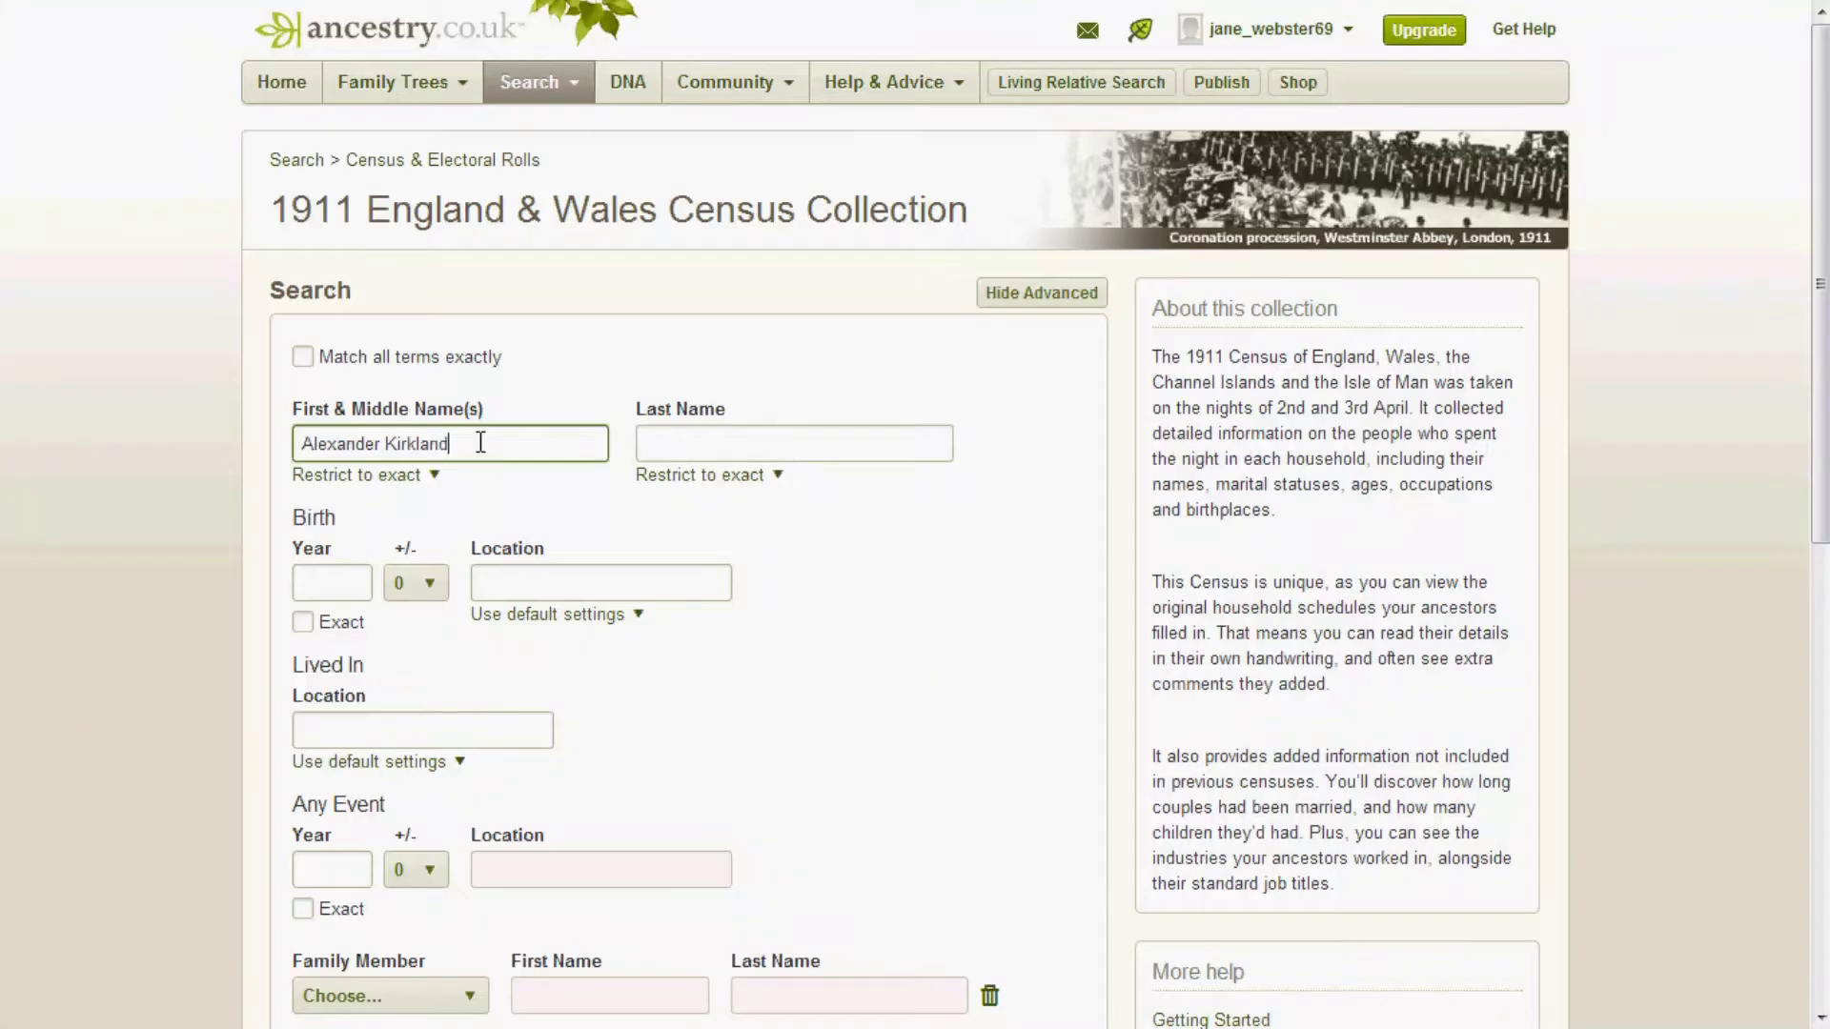
{"action": "key", "text": "Tab"}
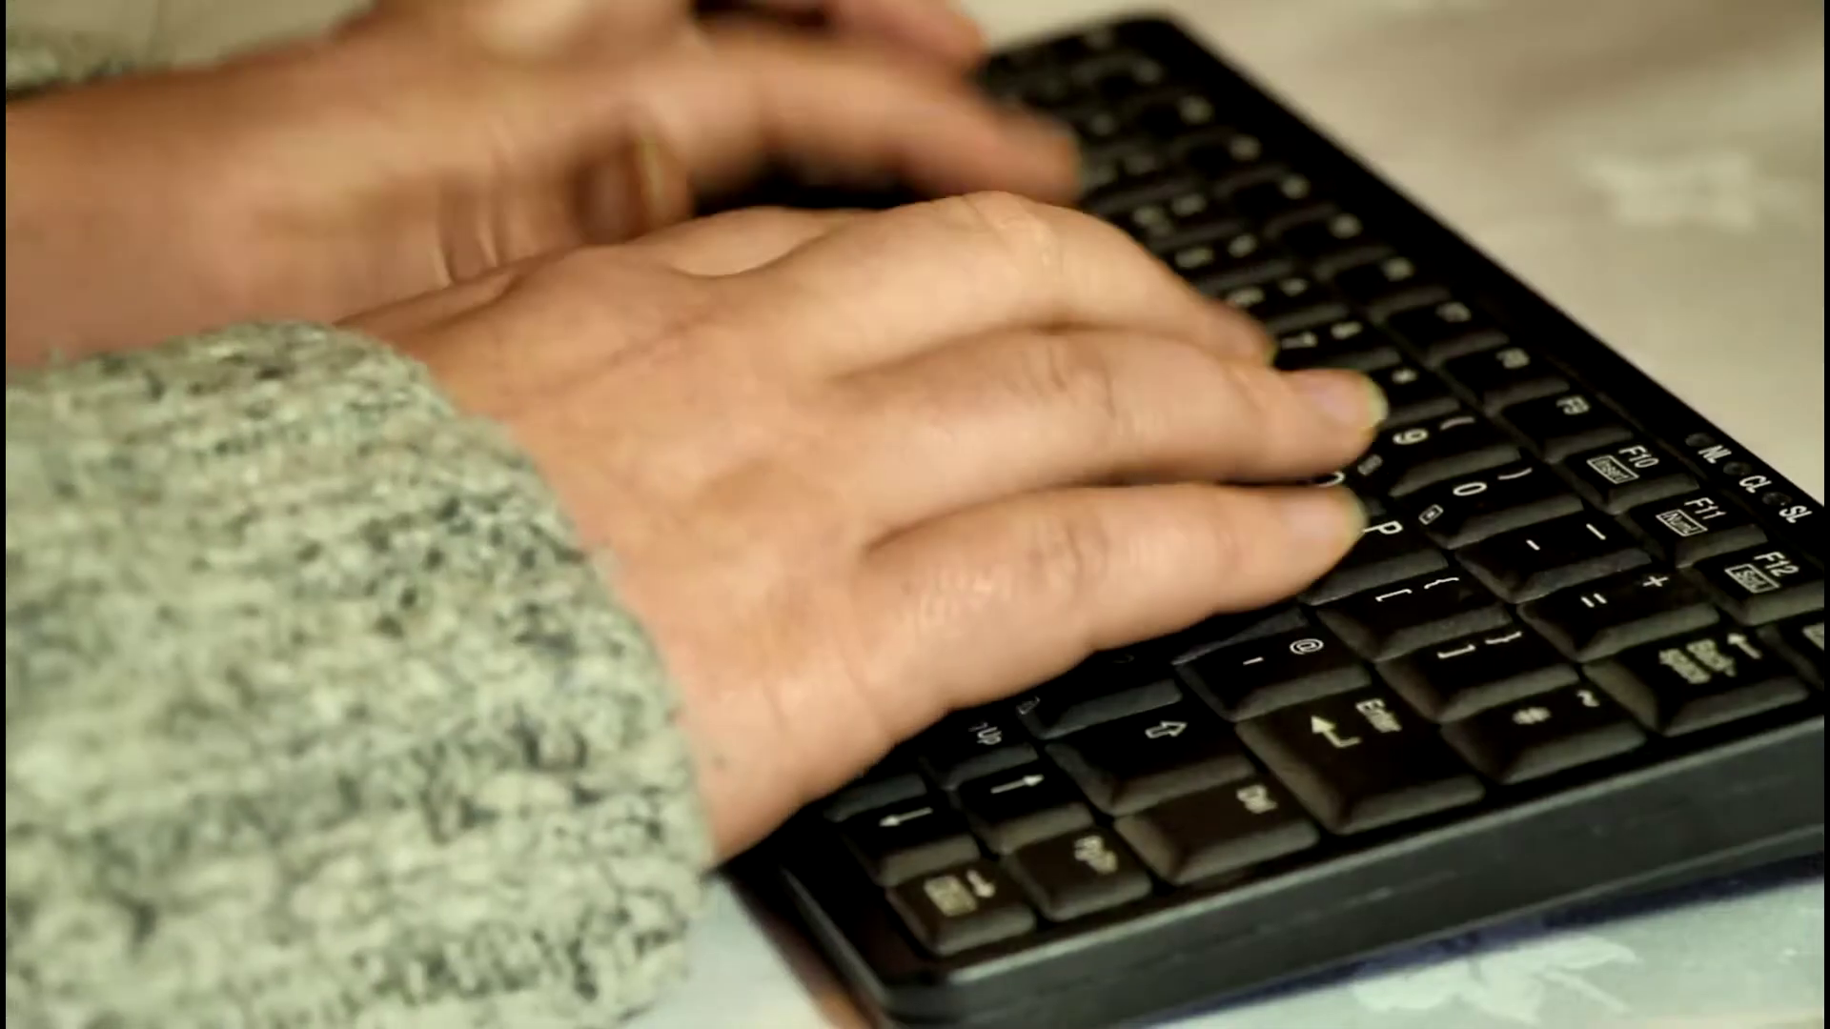
{"action": "type", "text": "Robb"}
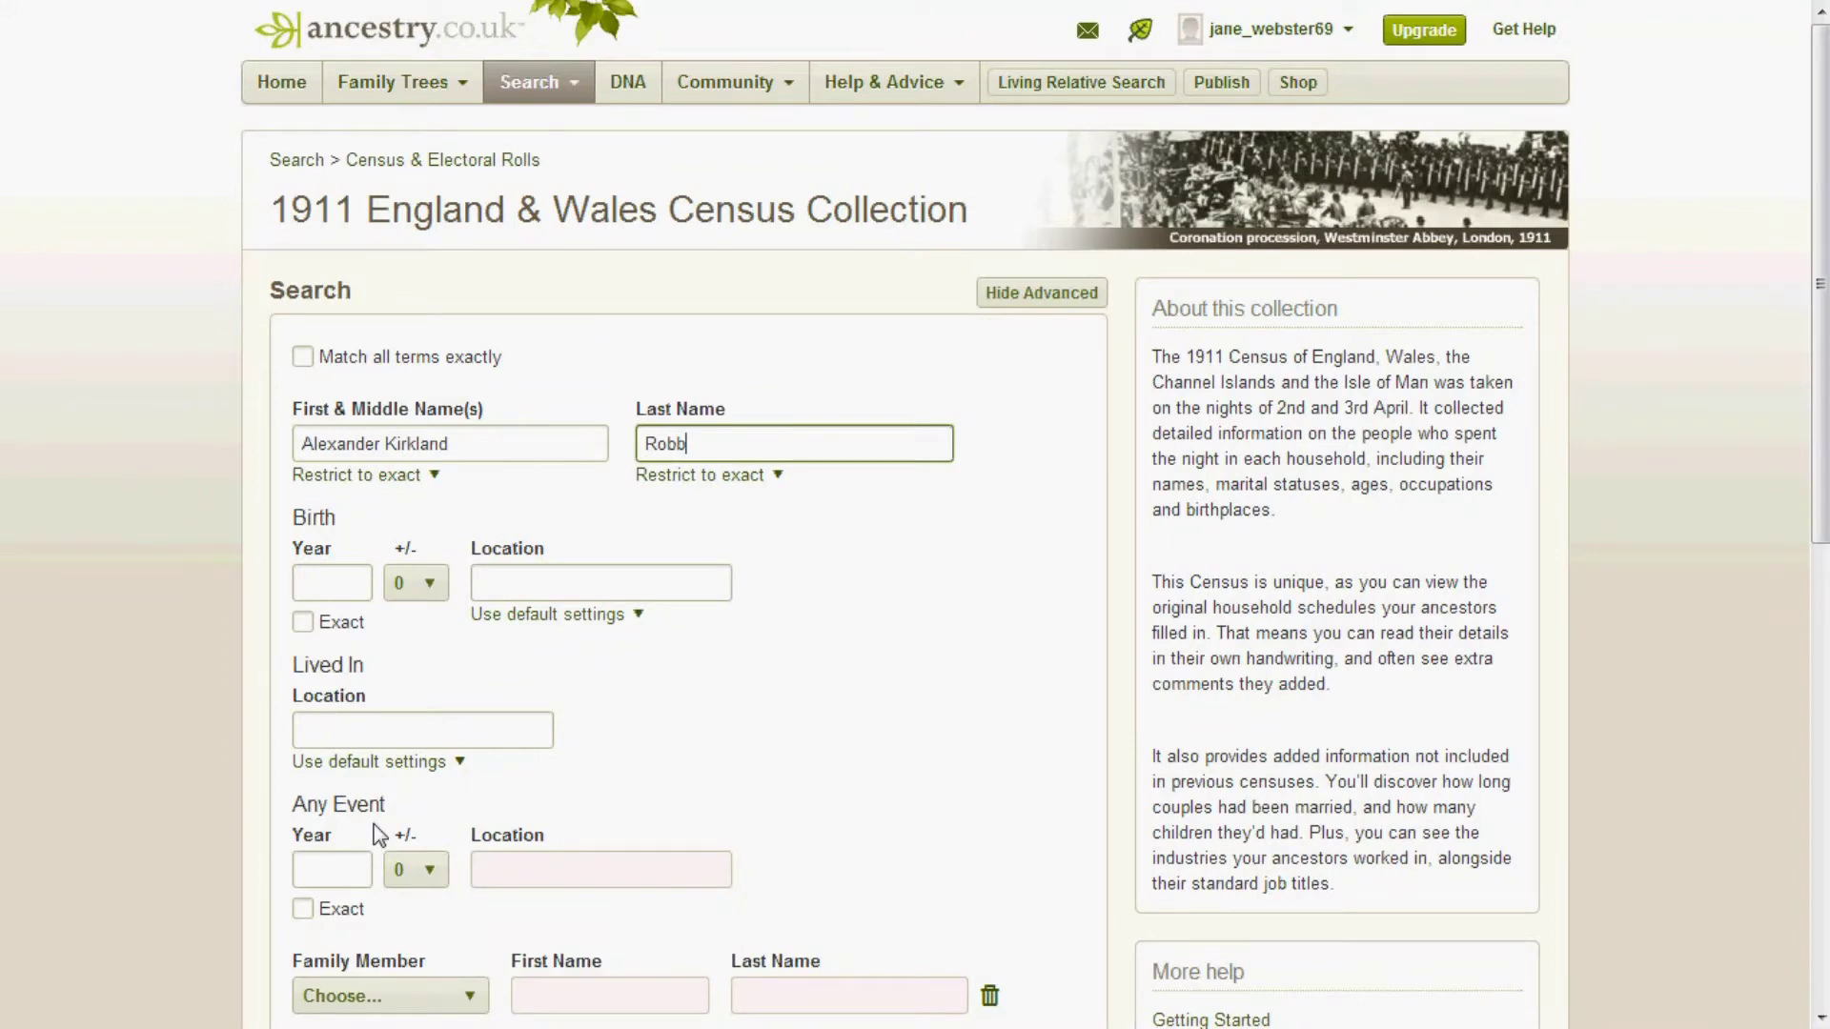
{"action": "scroll", "coordinate": [463, 658], "scroll_direction": "down", "scroll_amount": 4}
{"action": "left_click", "coordinate": [473, 595]}
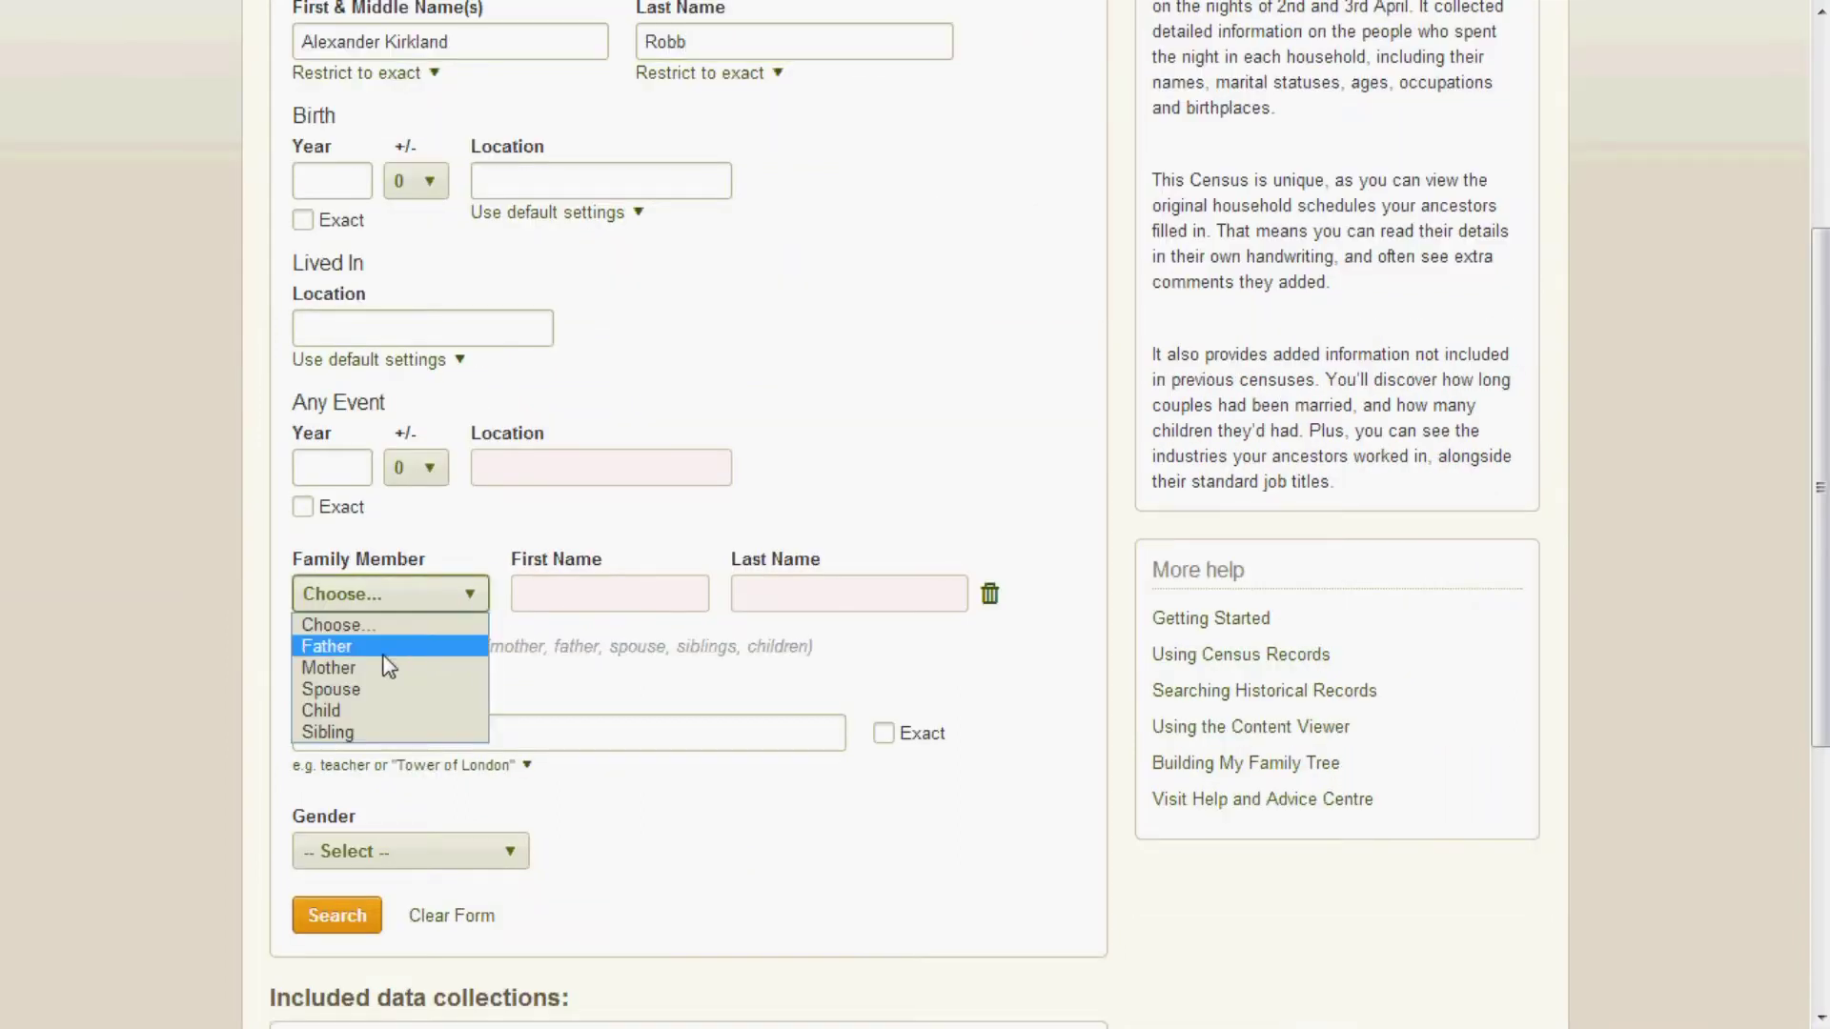
{"action": "left_click", "coordinate": [381, 652]}
{"action": "left_click", "coordinate": [571, 586]}
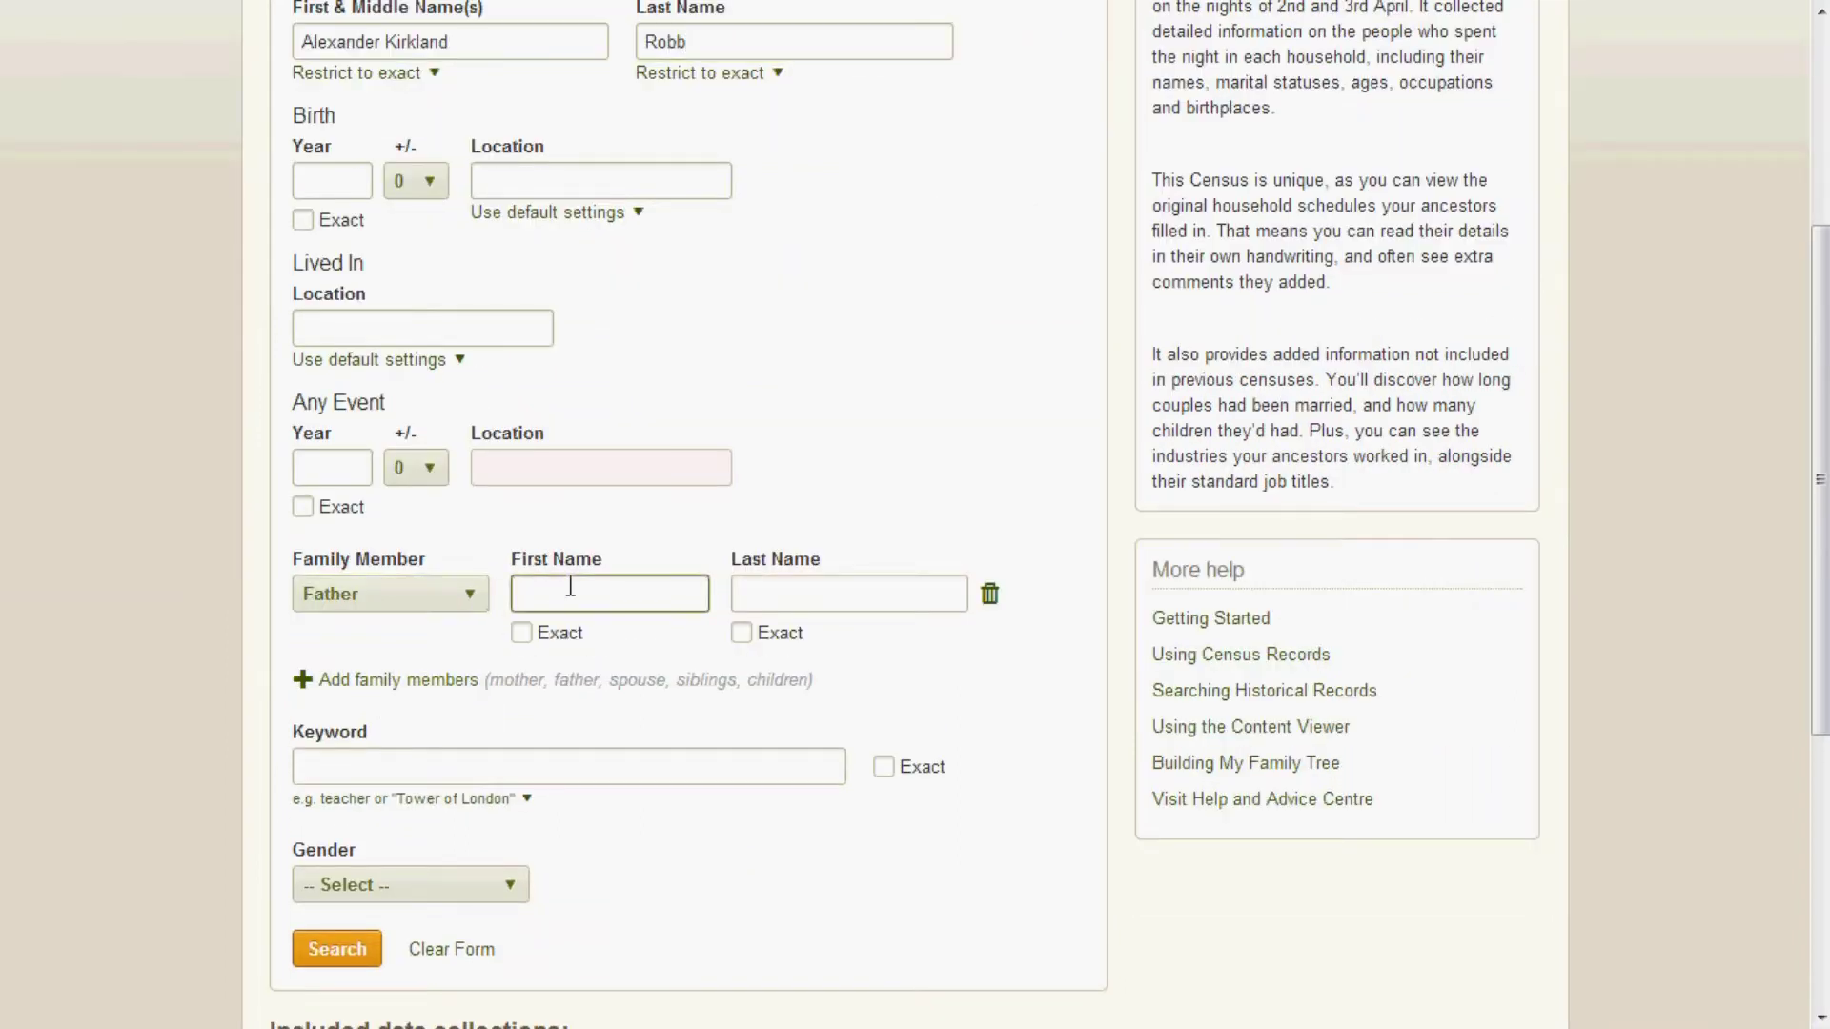
{"action": "key", "text": "Tab"}
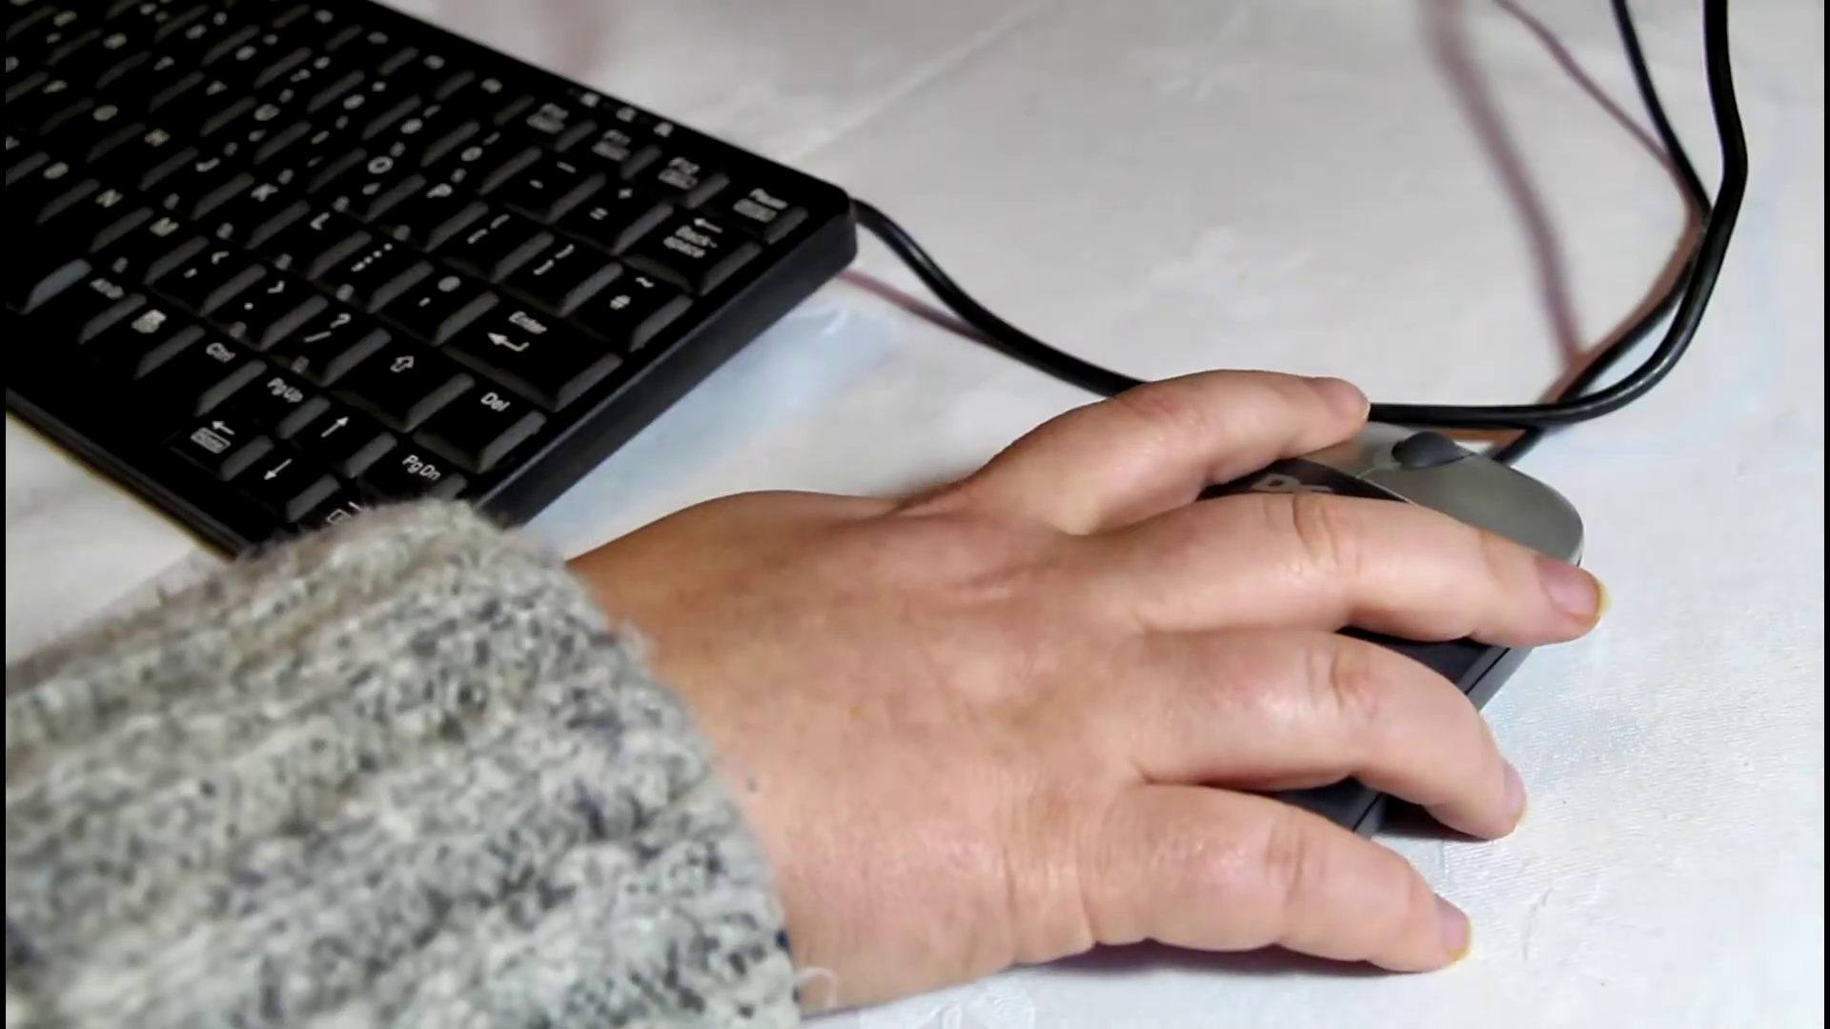
{"action": "left_click", "coordinate": [398, 680]}
{"action": "left_click", "coordinate": [391, 720]}
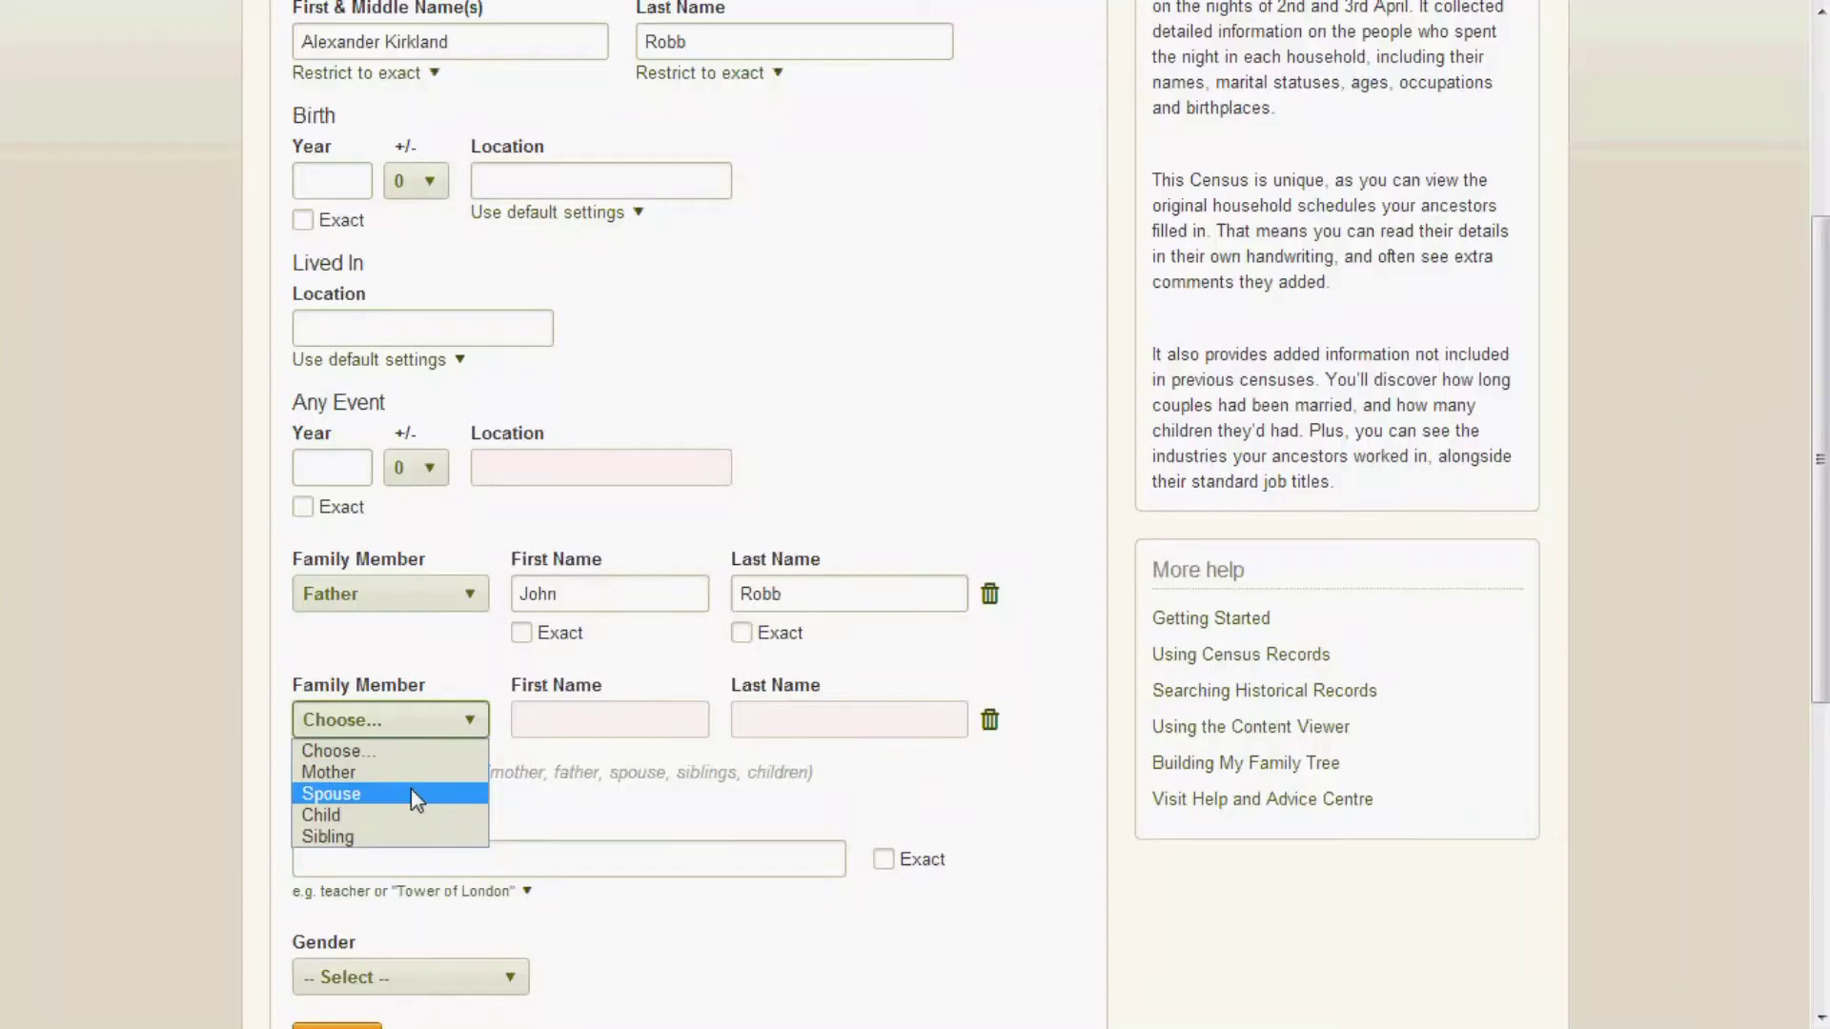
{"action": "left_click", "coordinate": [410, 792]}
{"action": "left_click", "coordinate": [549, 721]}
{"action": "type", "text": "E"}
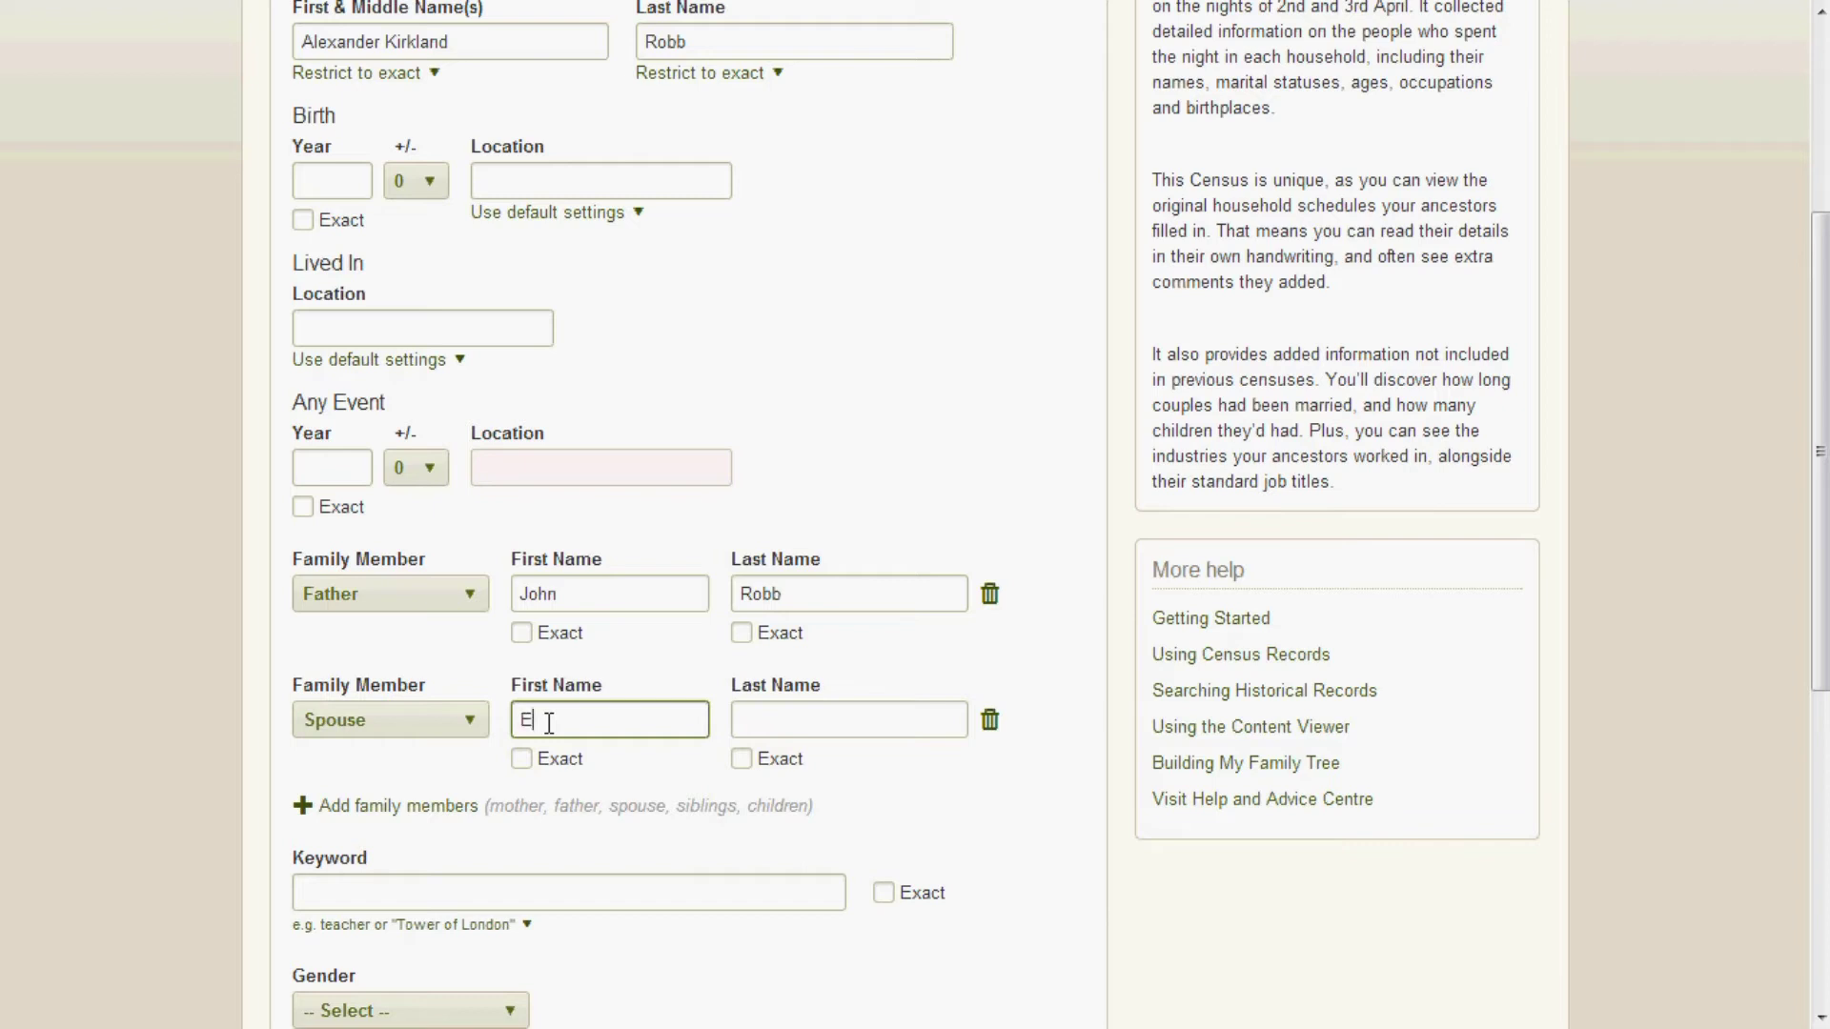
{"action": "type", "text": "thel"}
{"action": "key", "text": "Tab"}
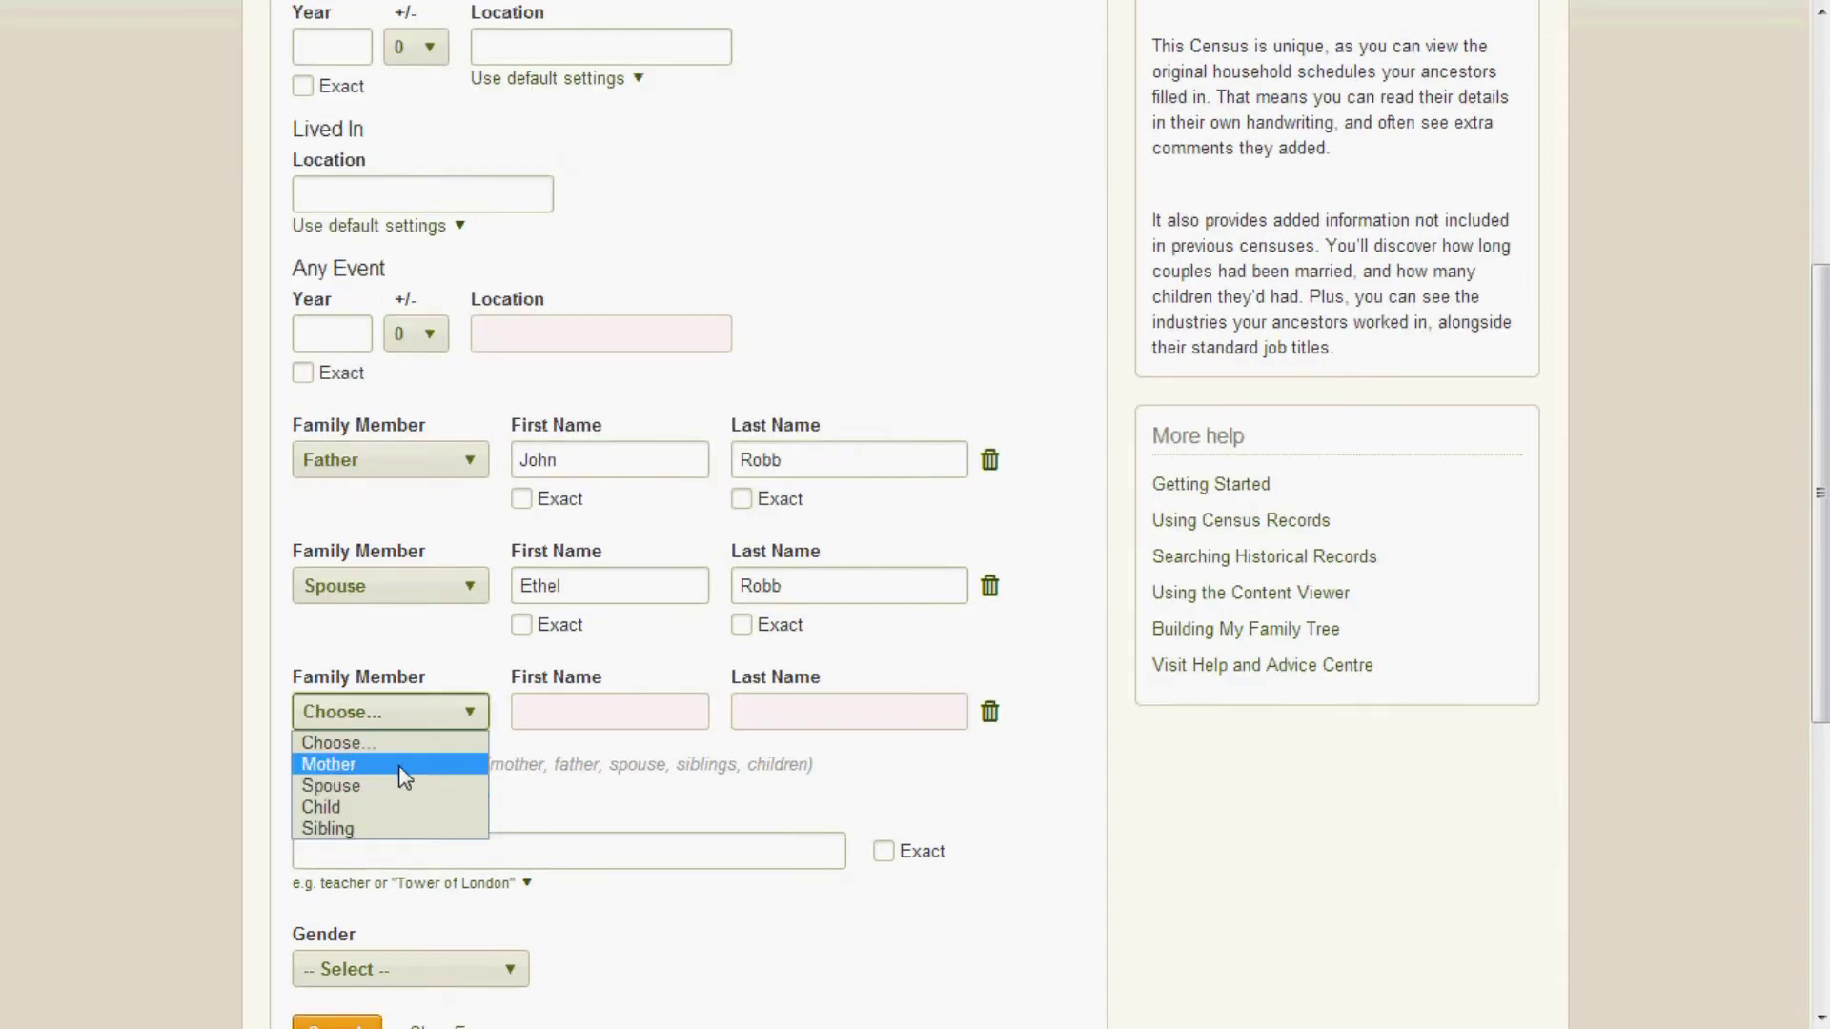
{"action": "left_click", "coordinate": [401, 763]}
{"action": "left_click", "coordinate": [543, 703]}
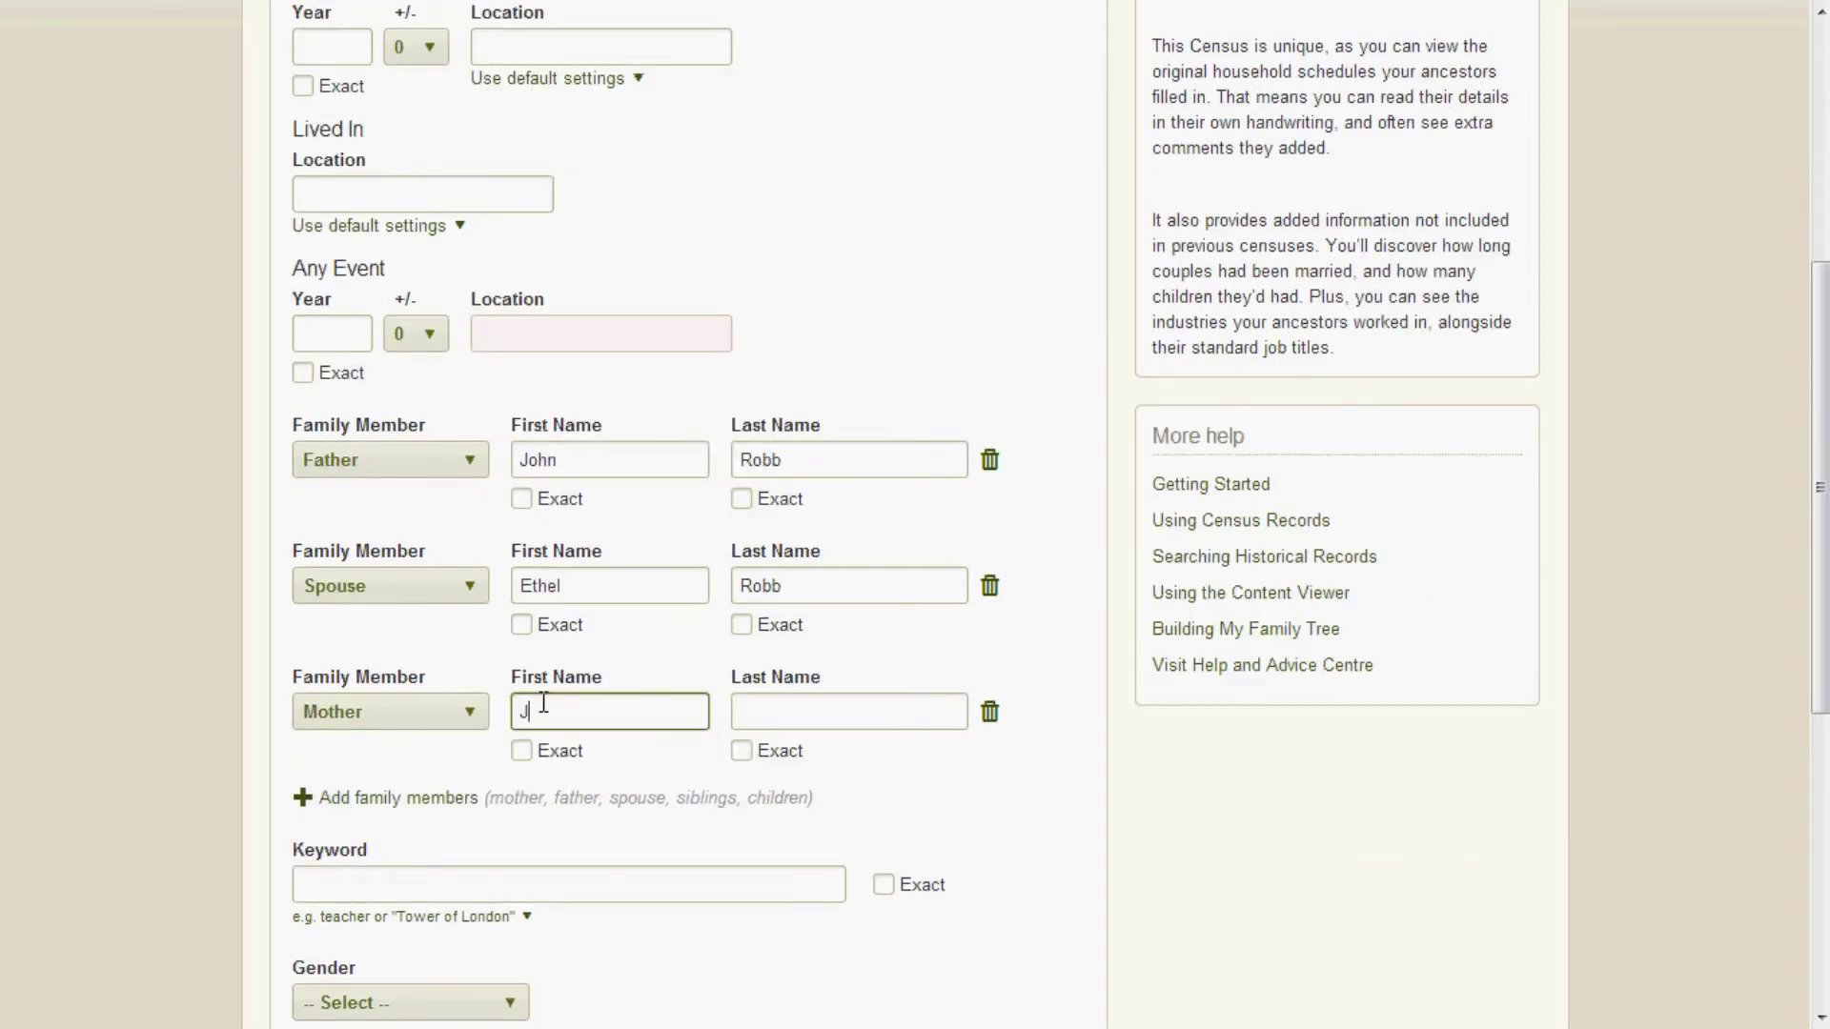
{"action": "key", "text": "Tab"}
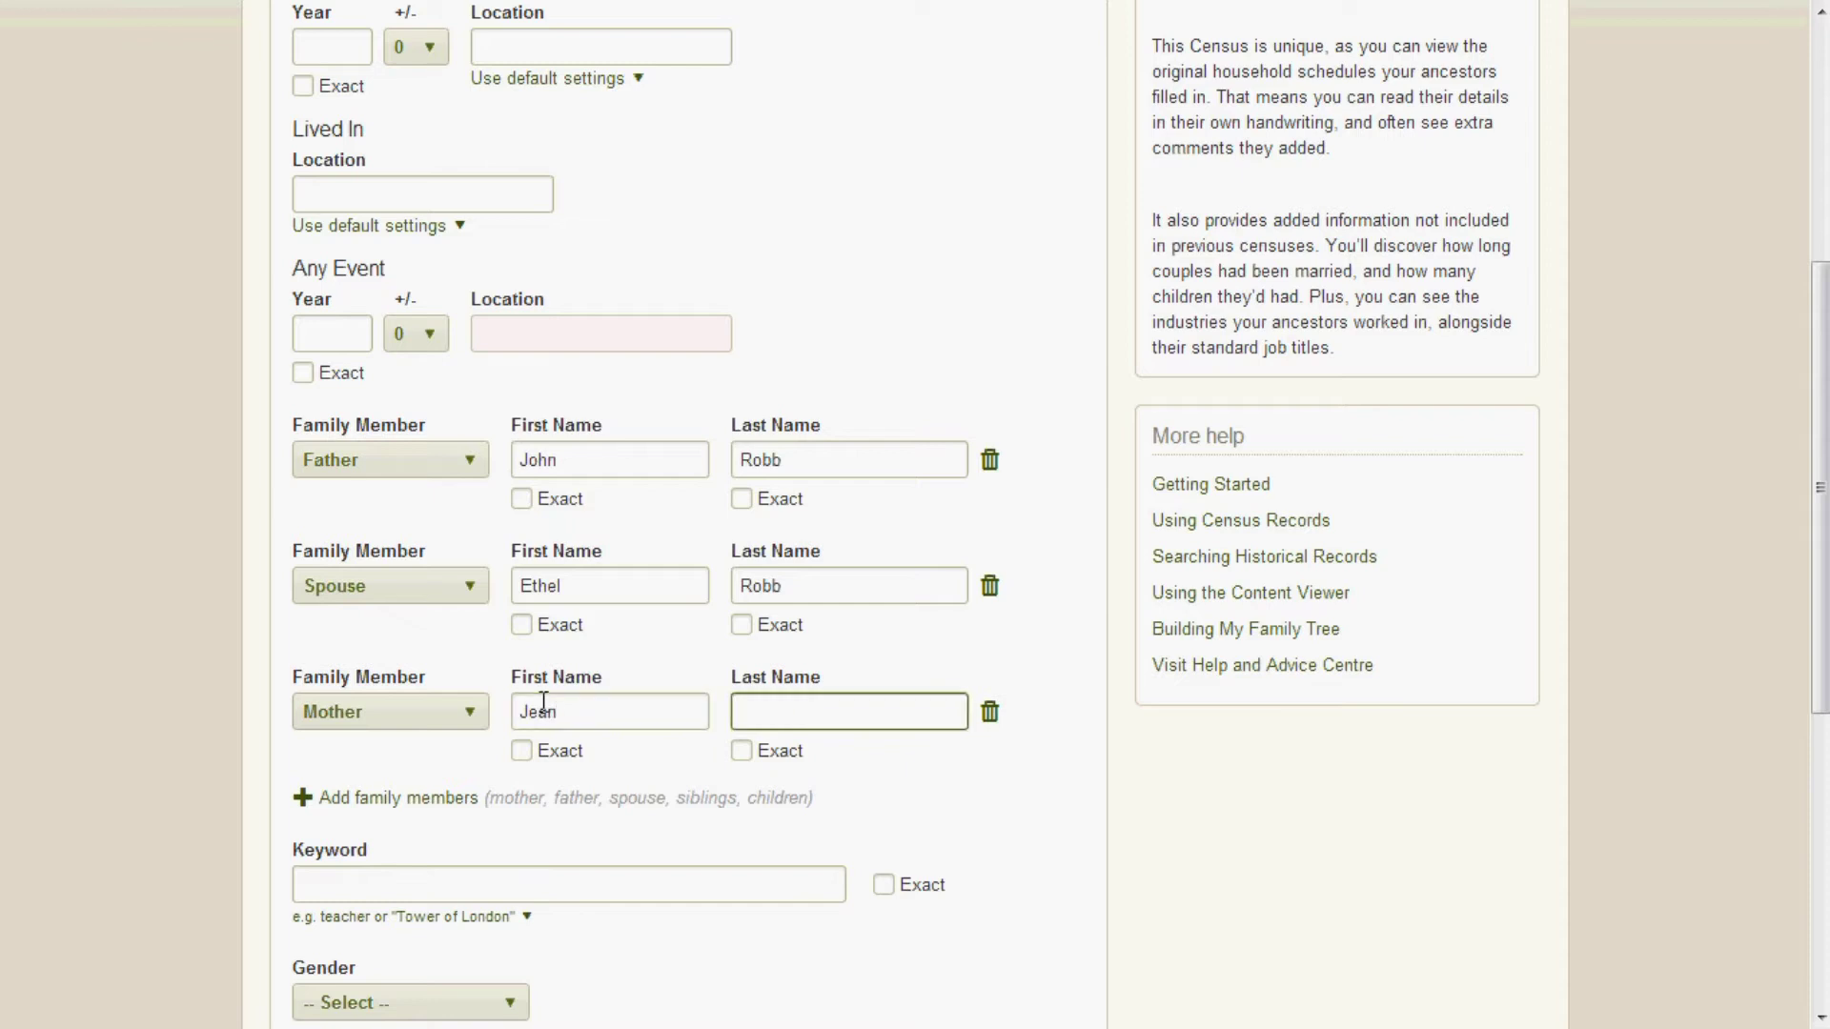
- Turn on exact matching for all terms, then loosen it on the father's, spouse's and mother's names
{"action": "scroll", "coordinate": [424, 573], "scroll_direction": "up", "scroll_amount": 5}
{"action": "left_click", "coordinate": [302, 356]}
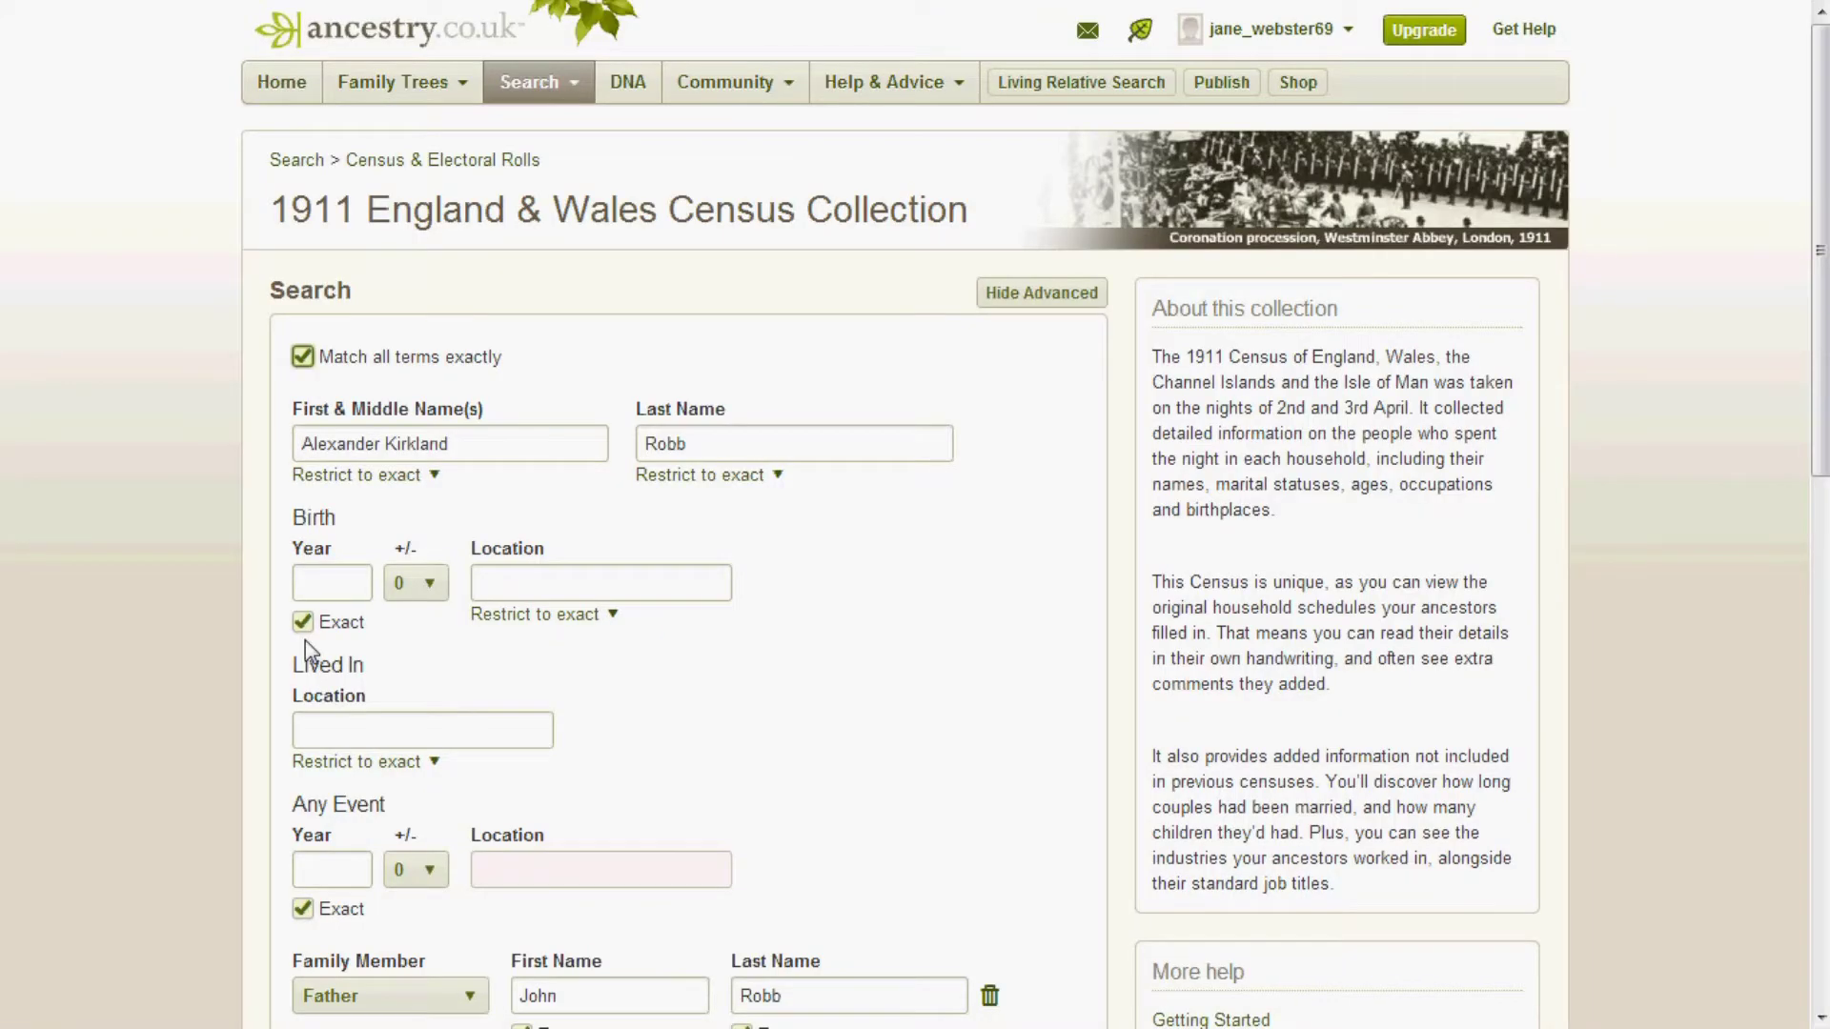
{"action": "scroll", "coordinate": [420, 629], "scroll_direction": "down", "scroll_amount": 6}
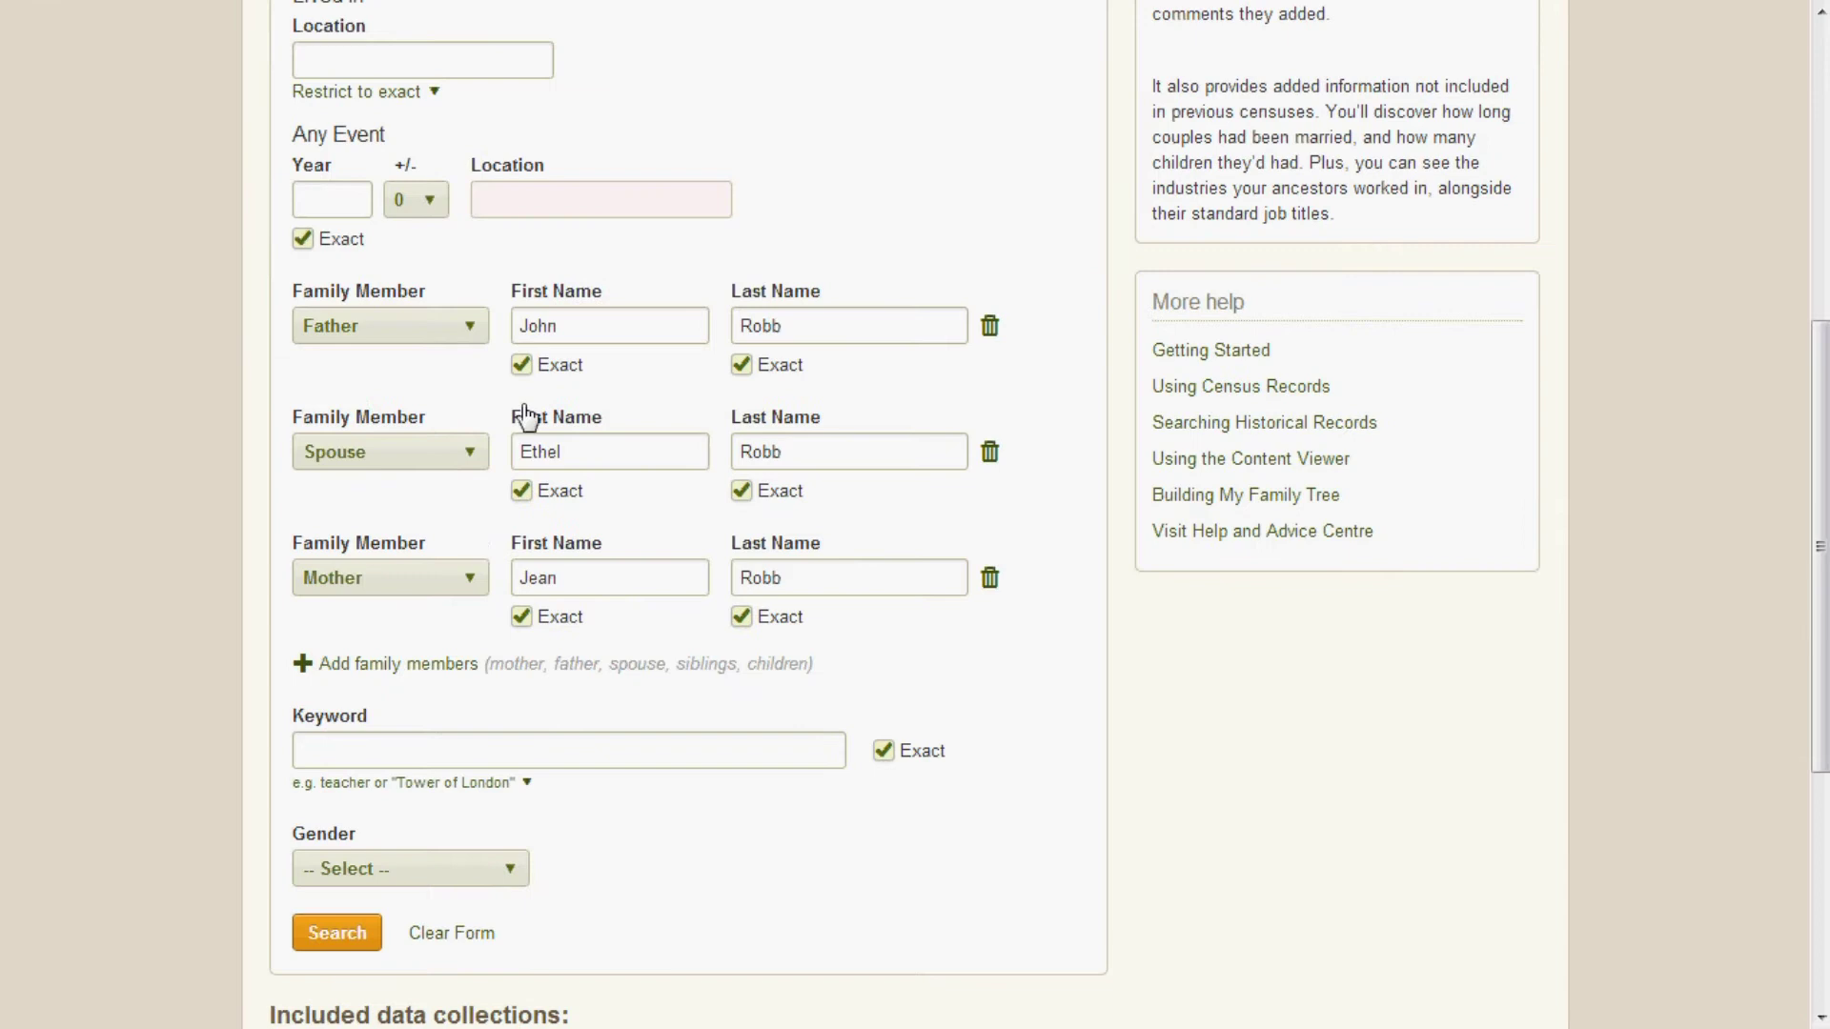
{"action": "left_click", "coordinate": [523, 366]}
{"action": "left_click", "coordinate": [743, 367]}
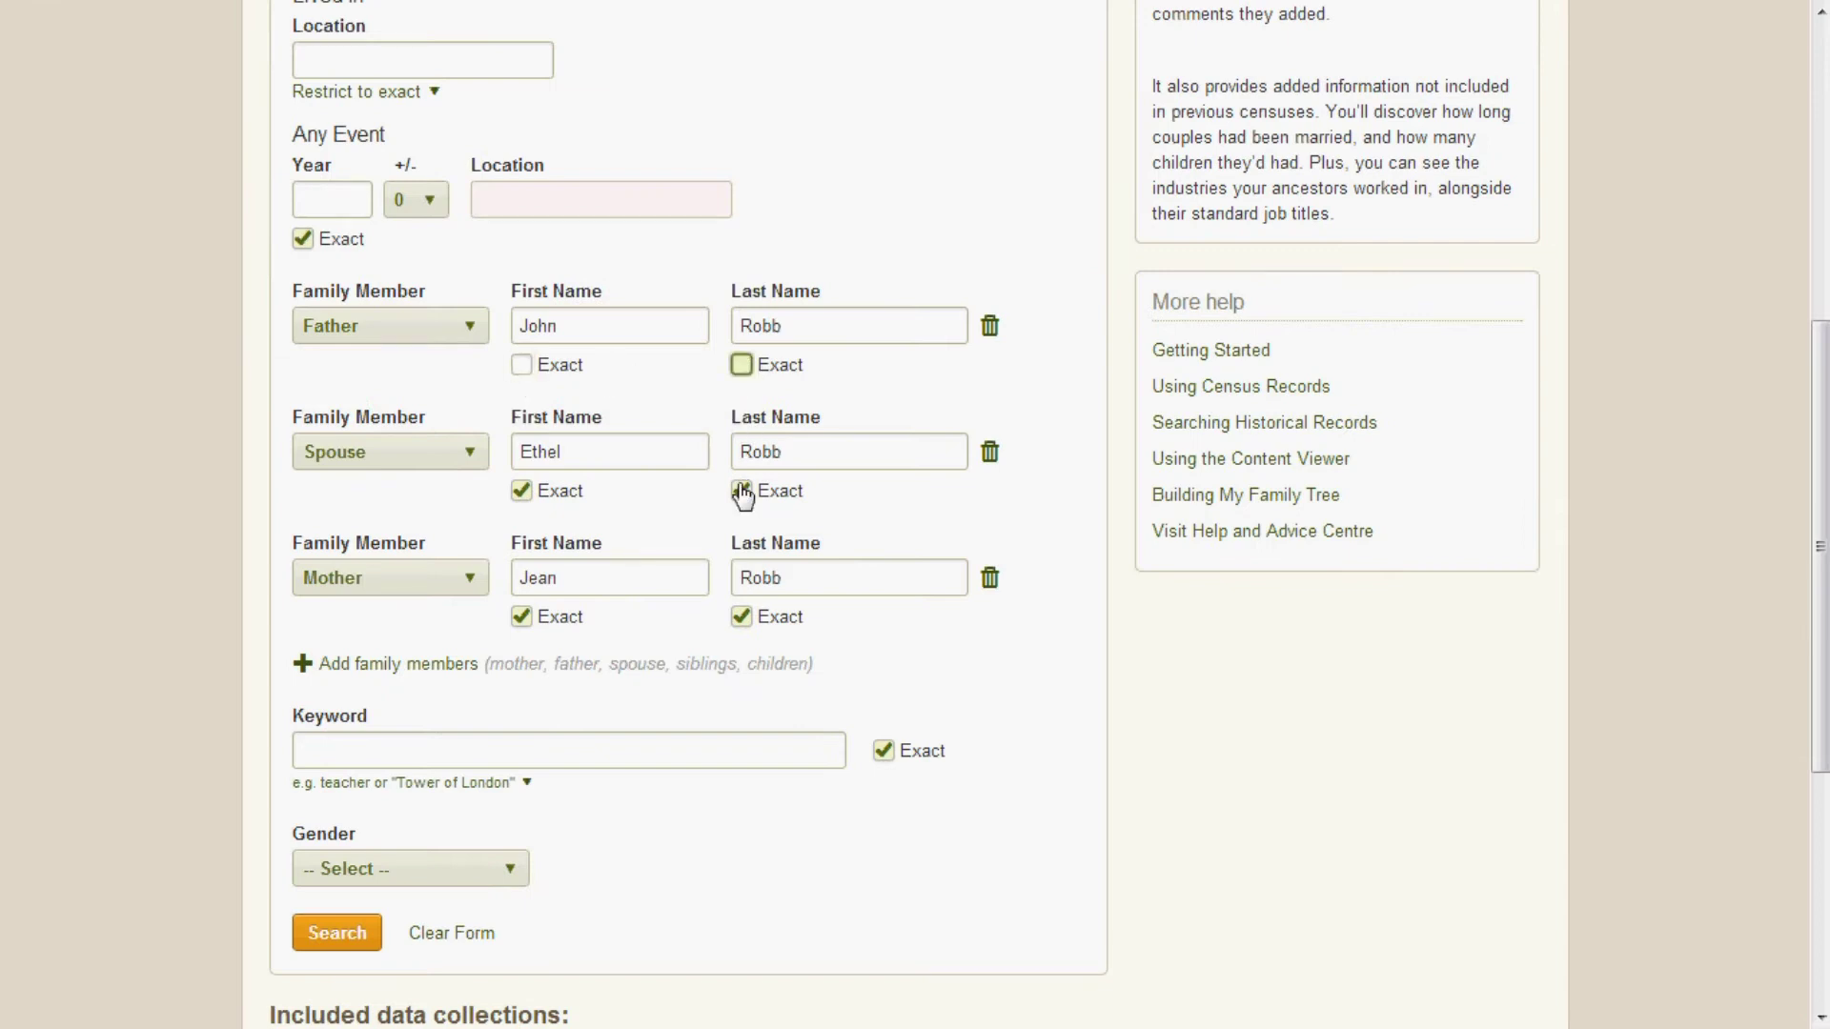
{"action": "left_click", "coordinate": [742, 492]}
{"action": "left_click", "coordinate": [742, 617]}
{"action": "left_click", "coordinate": [522, 617]}
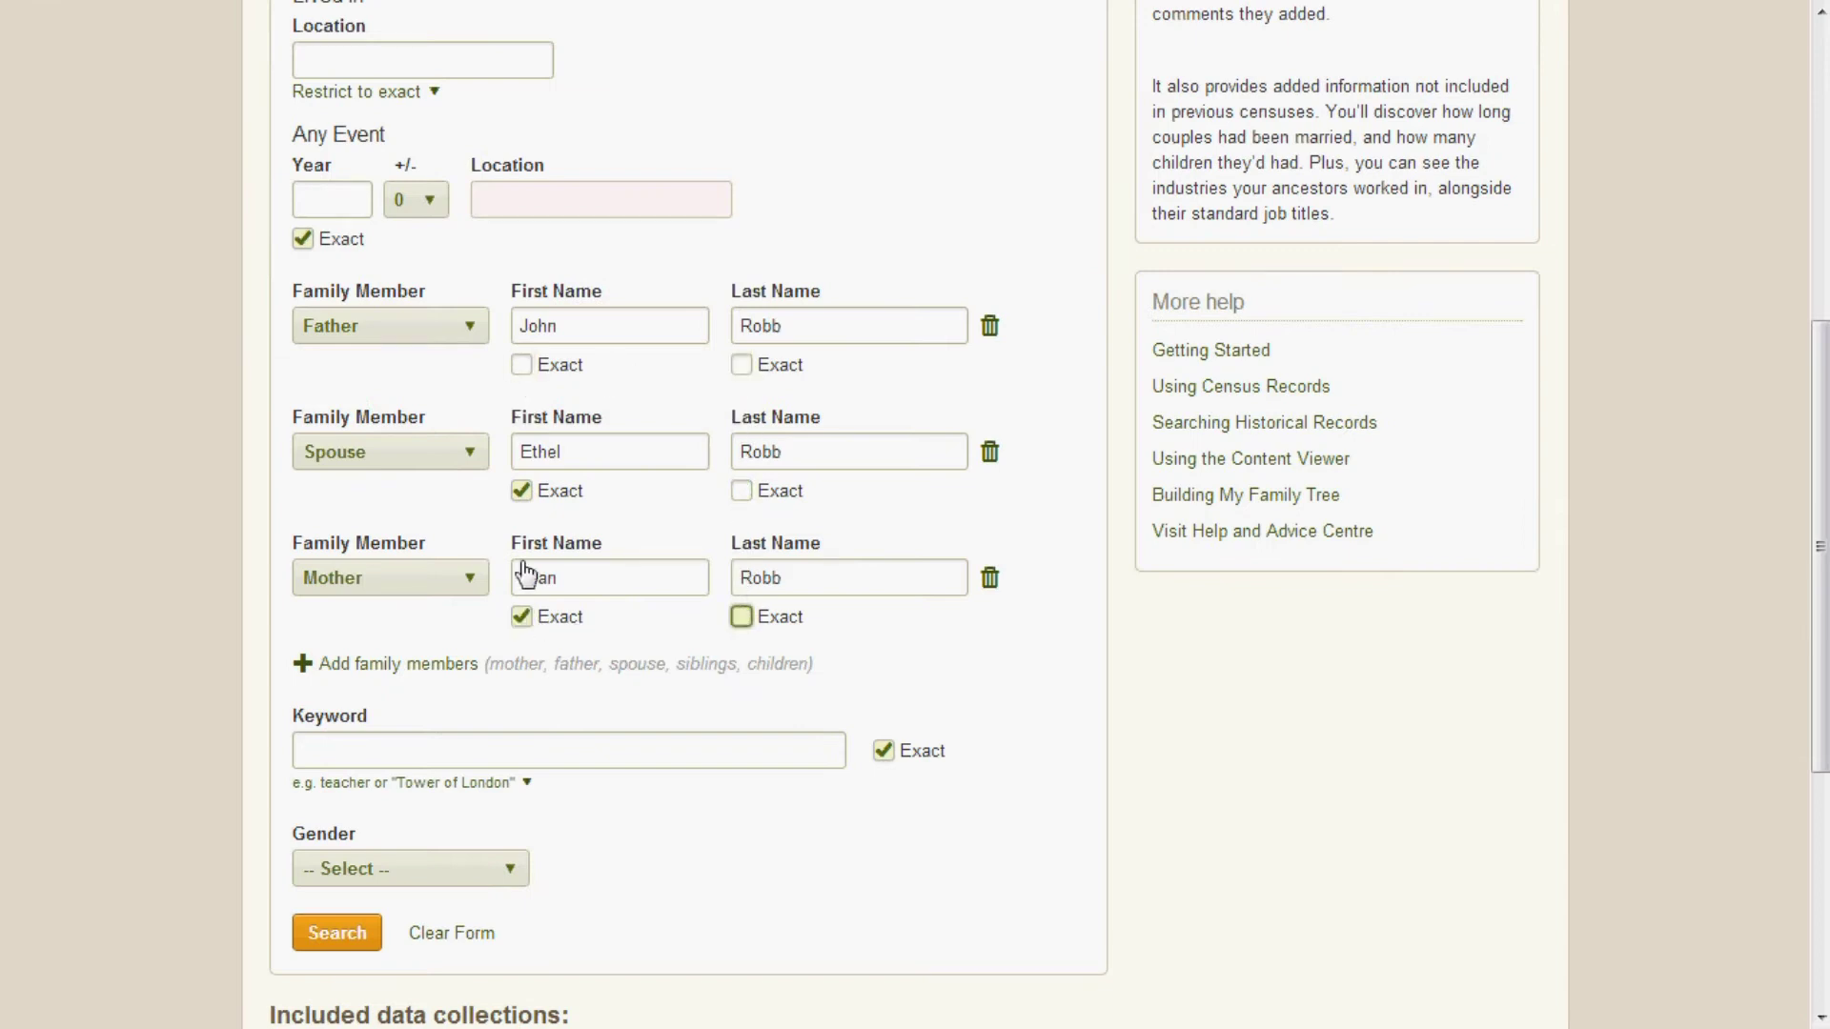
- Drop exact matching on keyword, event year and birth year, then run the search for 1911 England Census results
{"action": "left_click", "coordinate": [886, 753]}
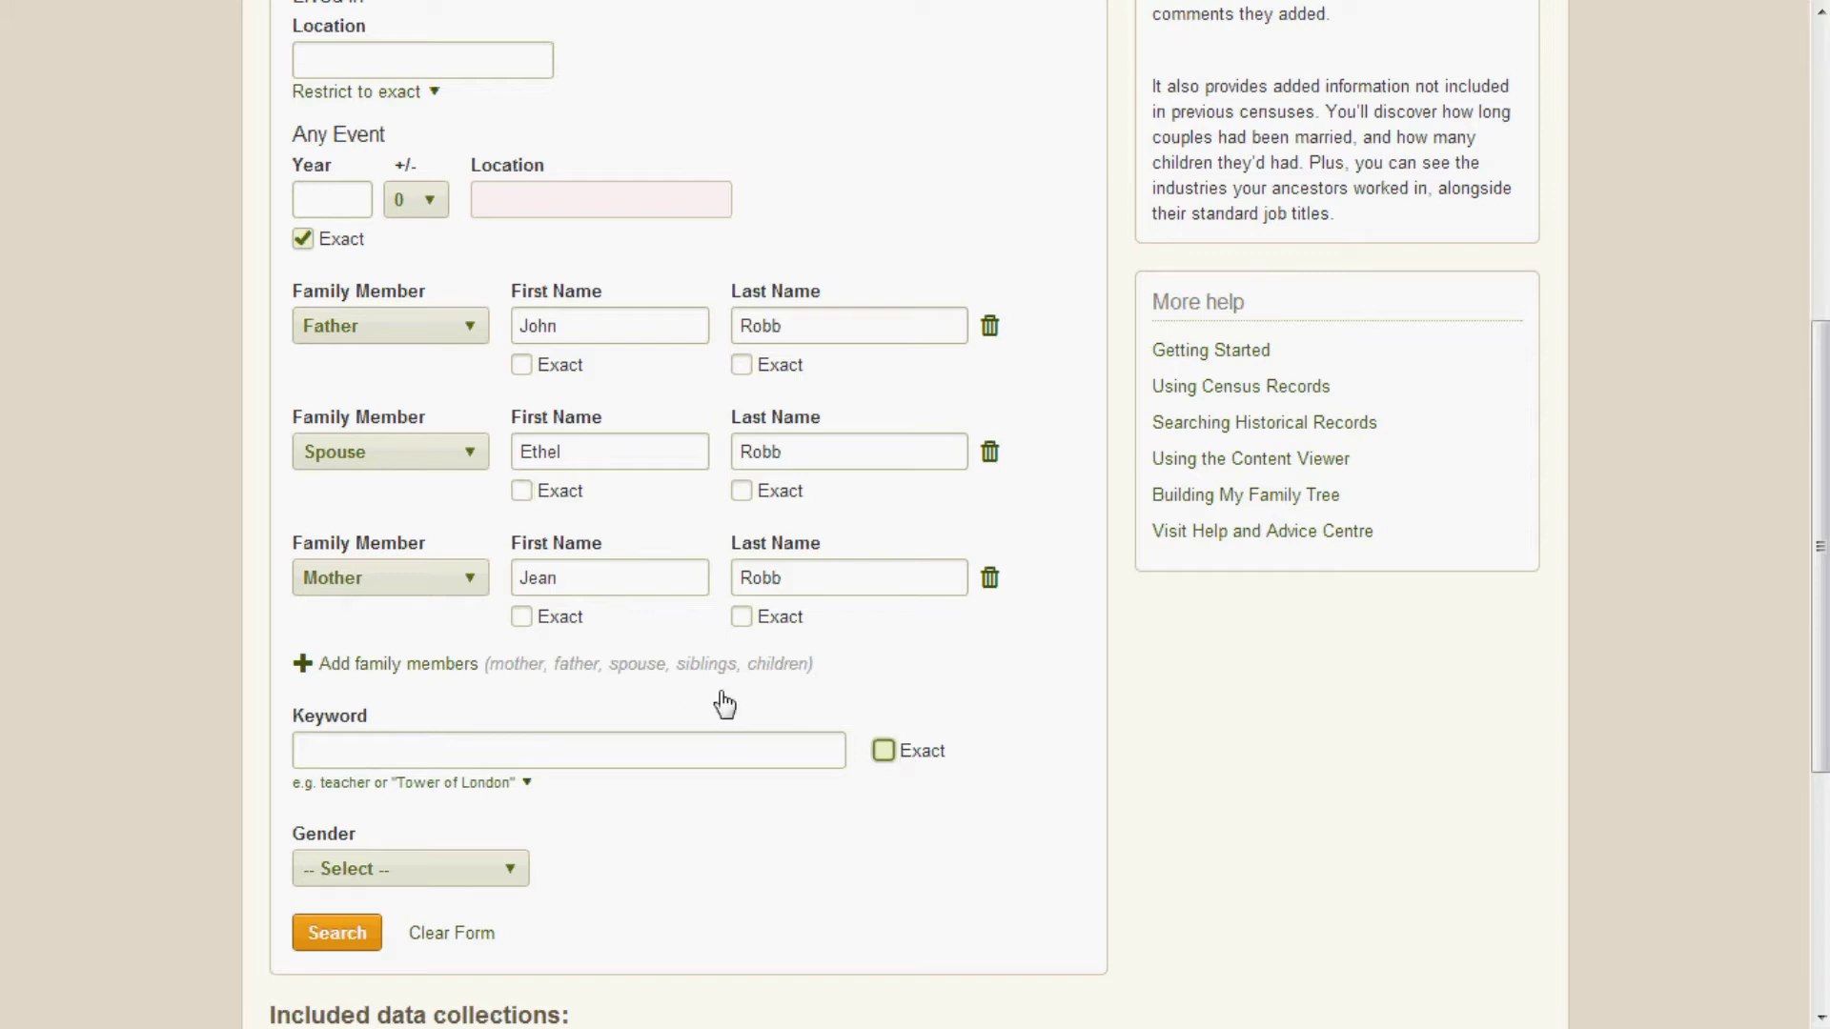
{"action": "scroll", "coordinate": [462, 566], "scroll_direction": "up", "scroll_amount": 3}
{"action": "left_click", "coordinate": [303, 508]}
{"action": "scroll", "coordinate": [309, 429], "scroll_direction": "up", "scroll_amount": 2}
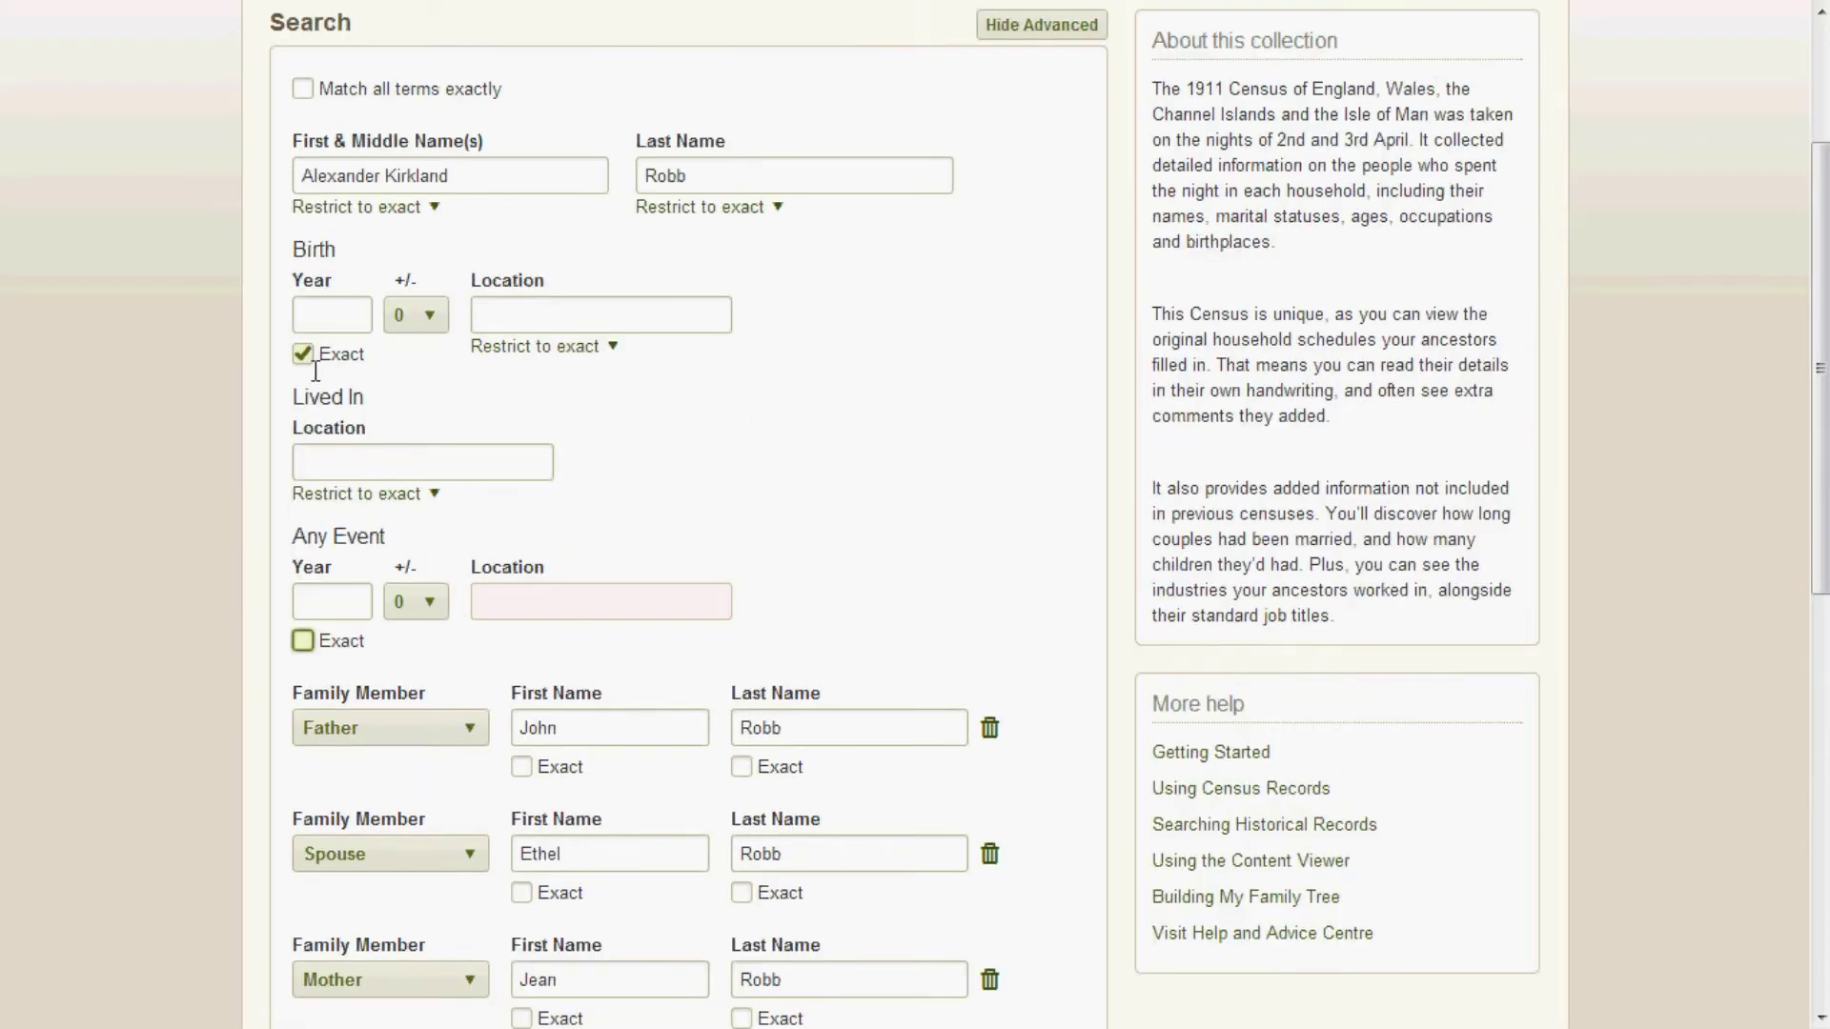
{"action": "left_click", "coordinate": [303, 354]}
{"action": "scroll", "coordinate": [308, 367], "scroll_direction": "up", "scroll_amount": 3}
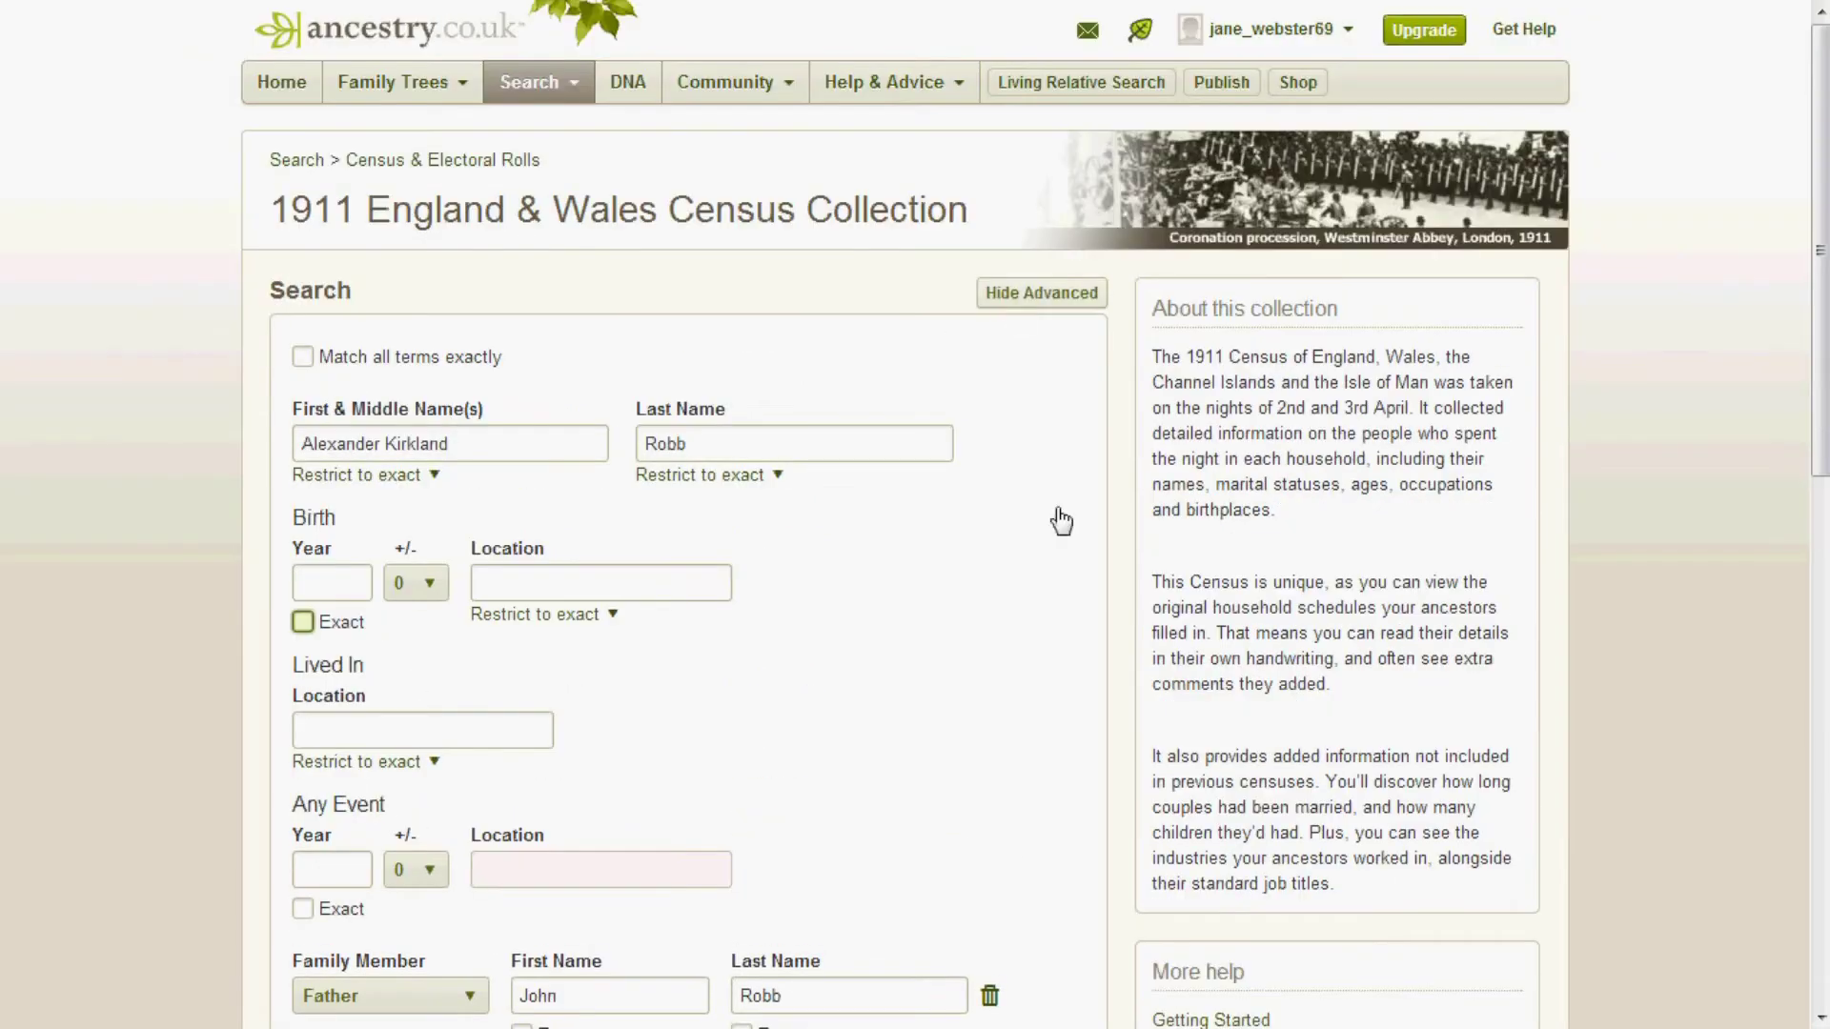
{"action": "scroll", "coordinate": [1054, 524], "scroll_direction": "down", "scroll_amount": 9}
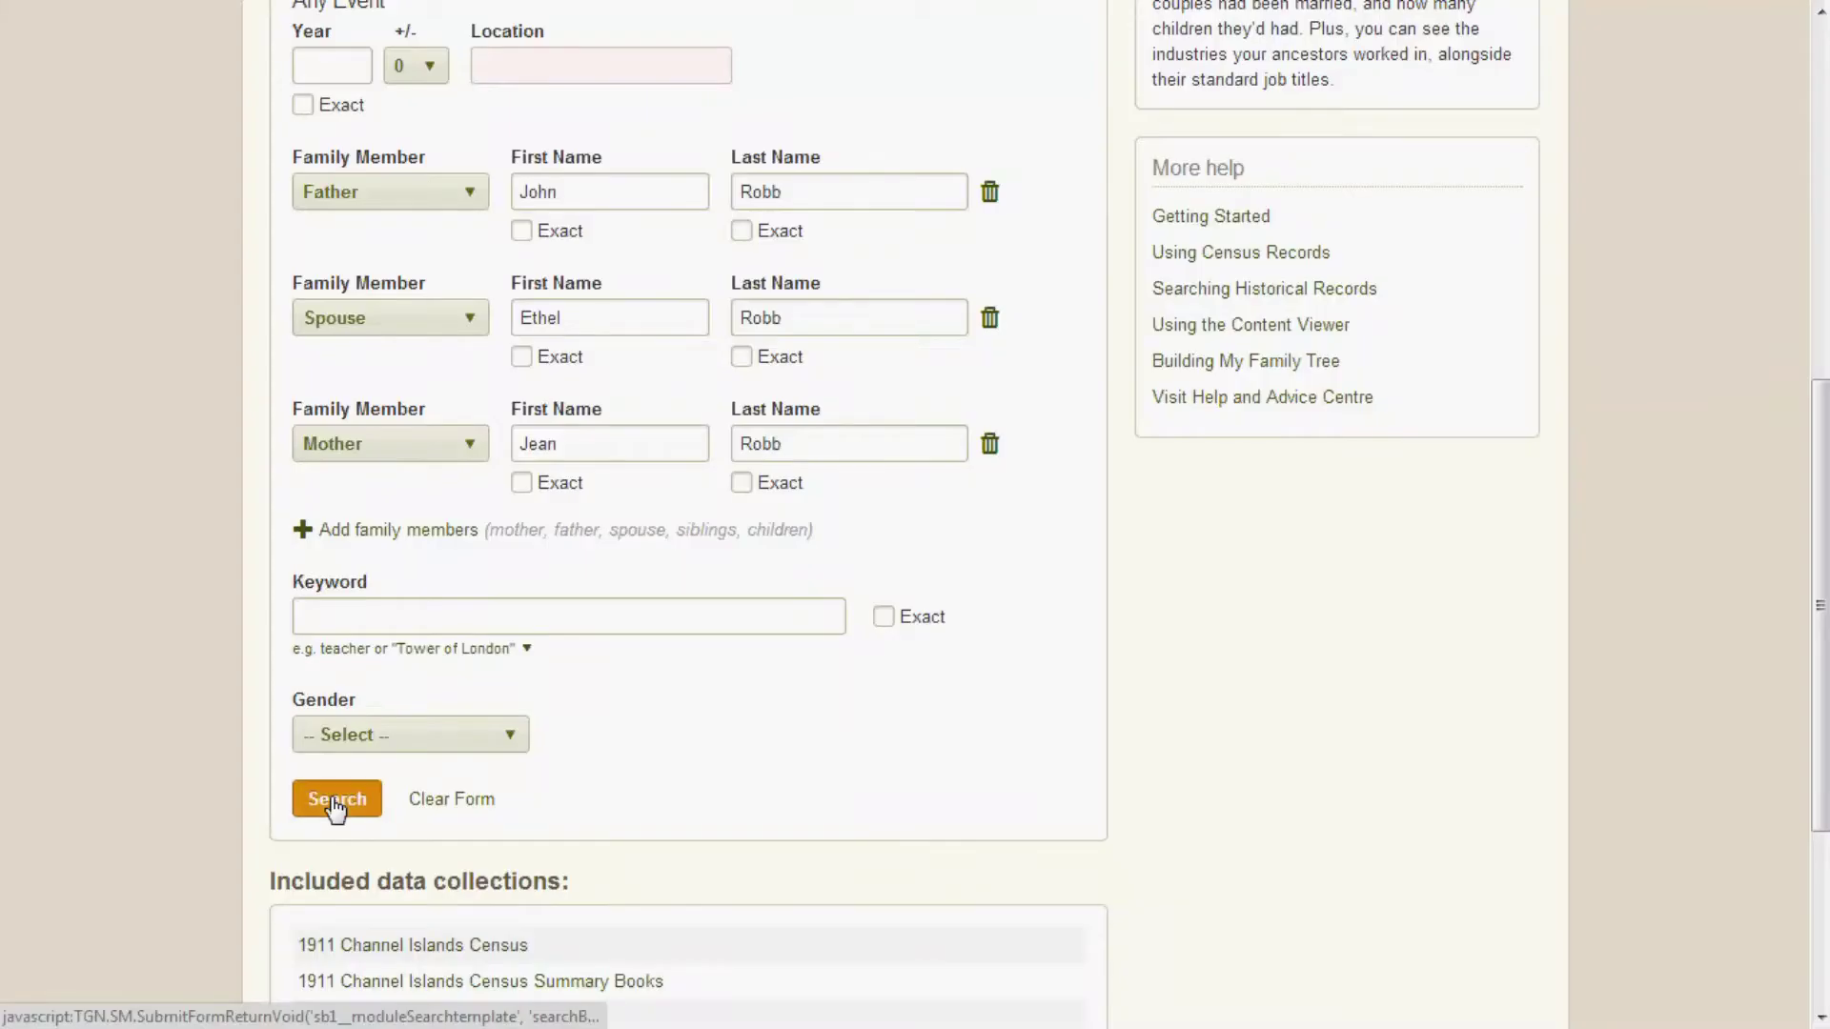
{"action": "left_click", "coordinate": [335, 801]}
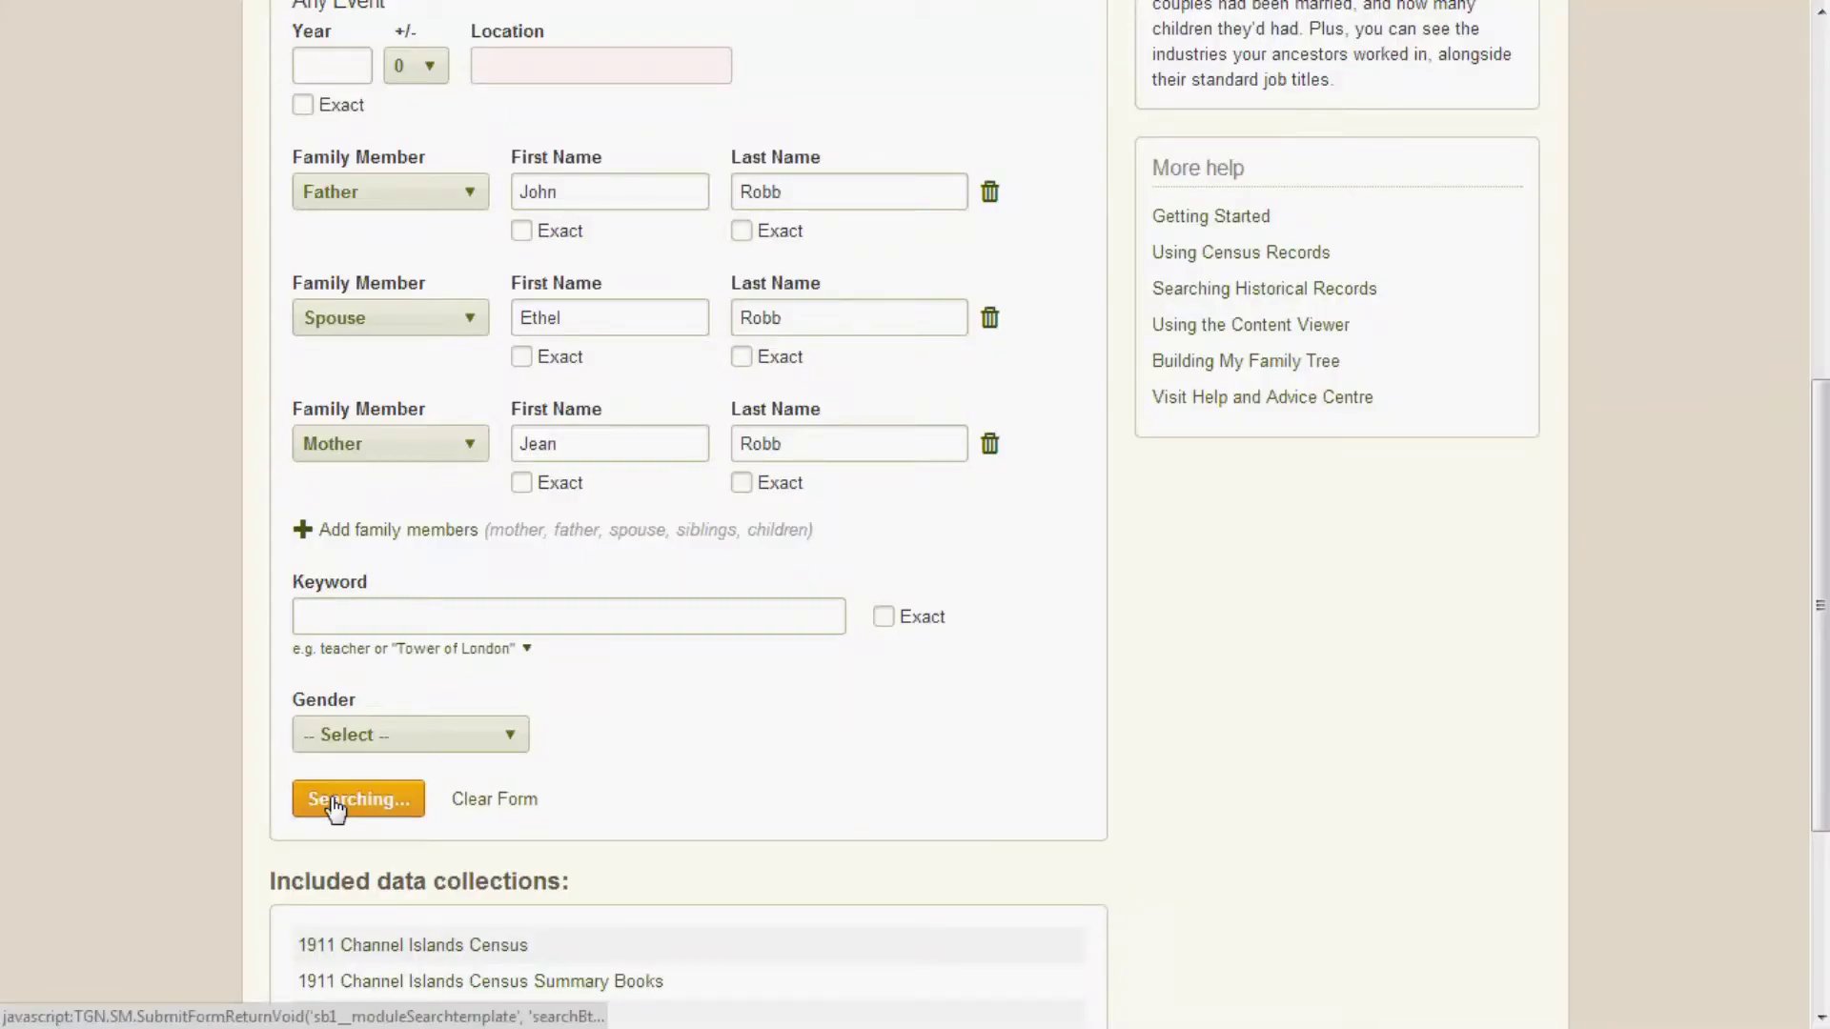
{"action": "left_click", "coordinate": [813, 339]}
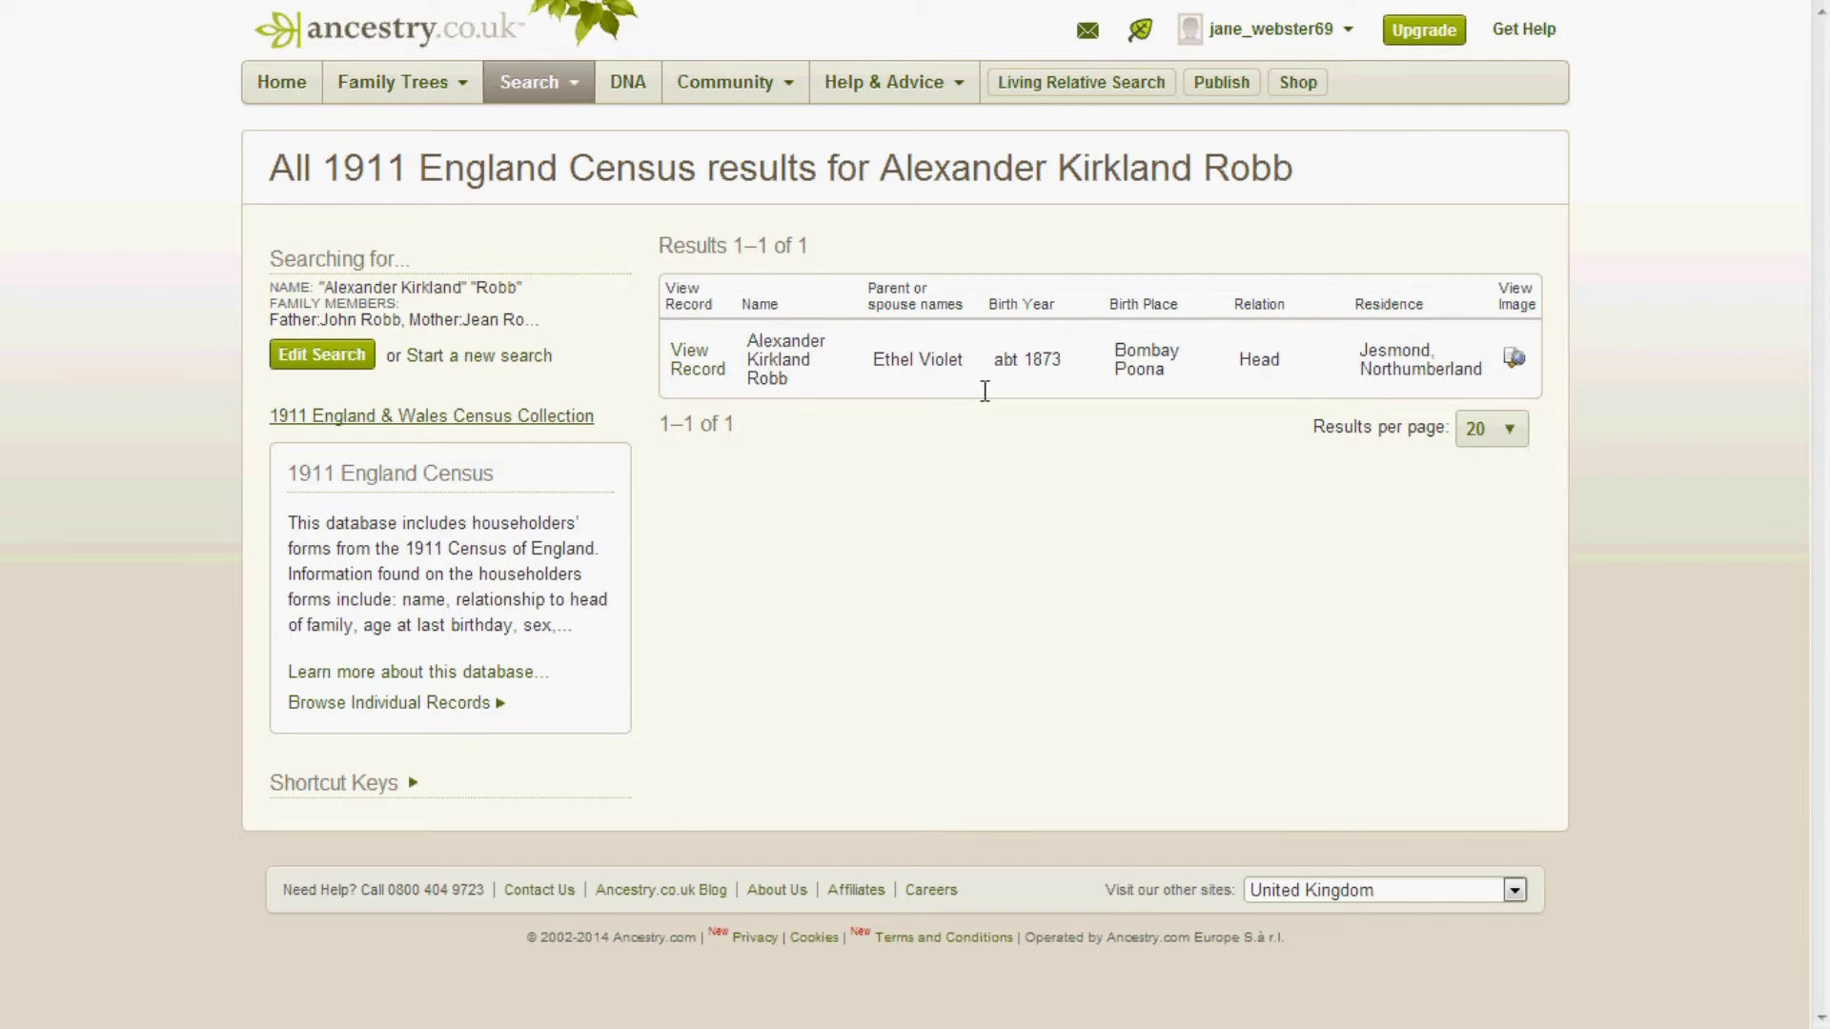
{"action": "left_click", "coordinate": [698, 367]}
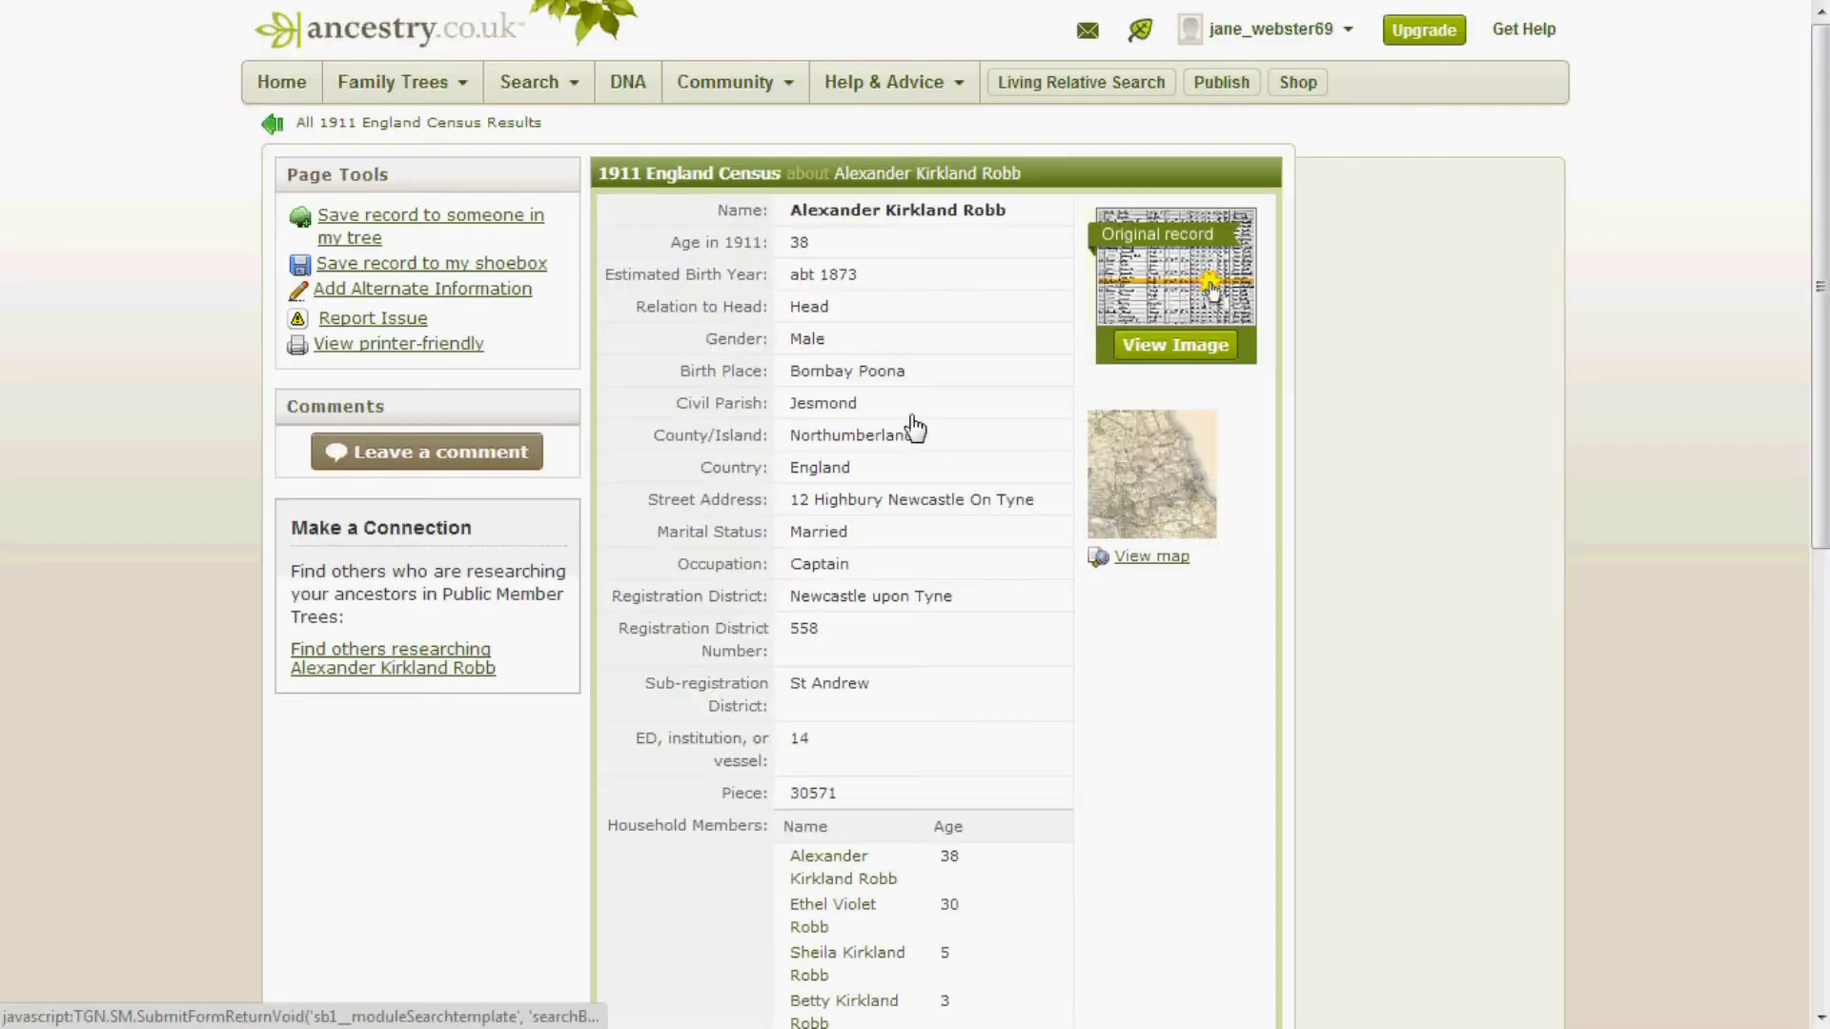
{"action": "scroll", "coordinate": [957, 529], "scroll_direction": "down", "scroll_amount": 5}
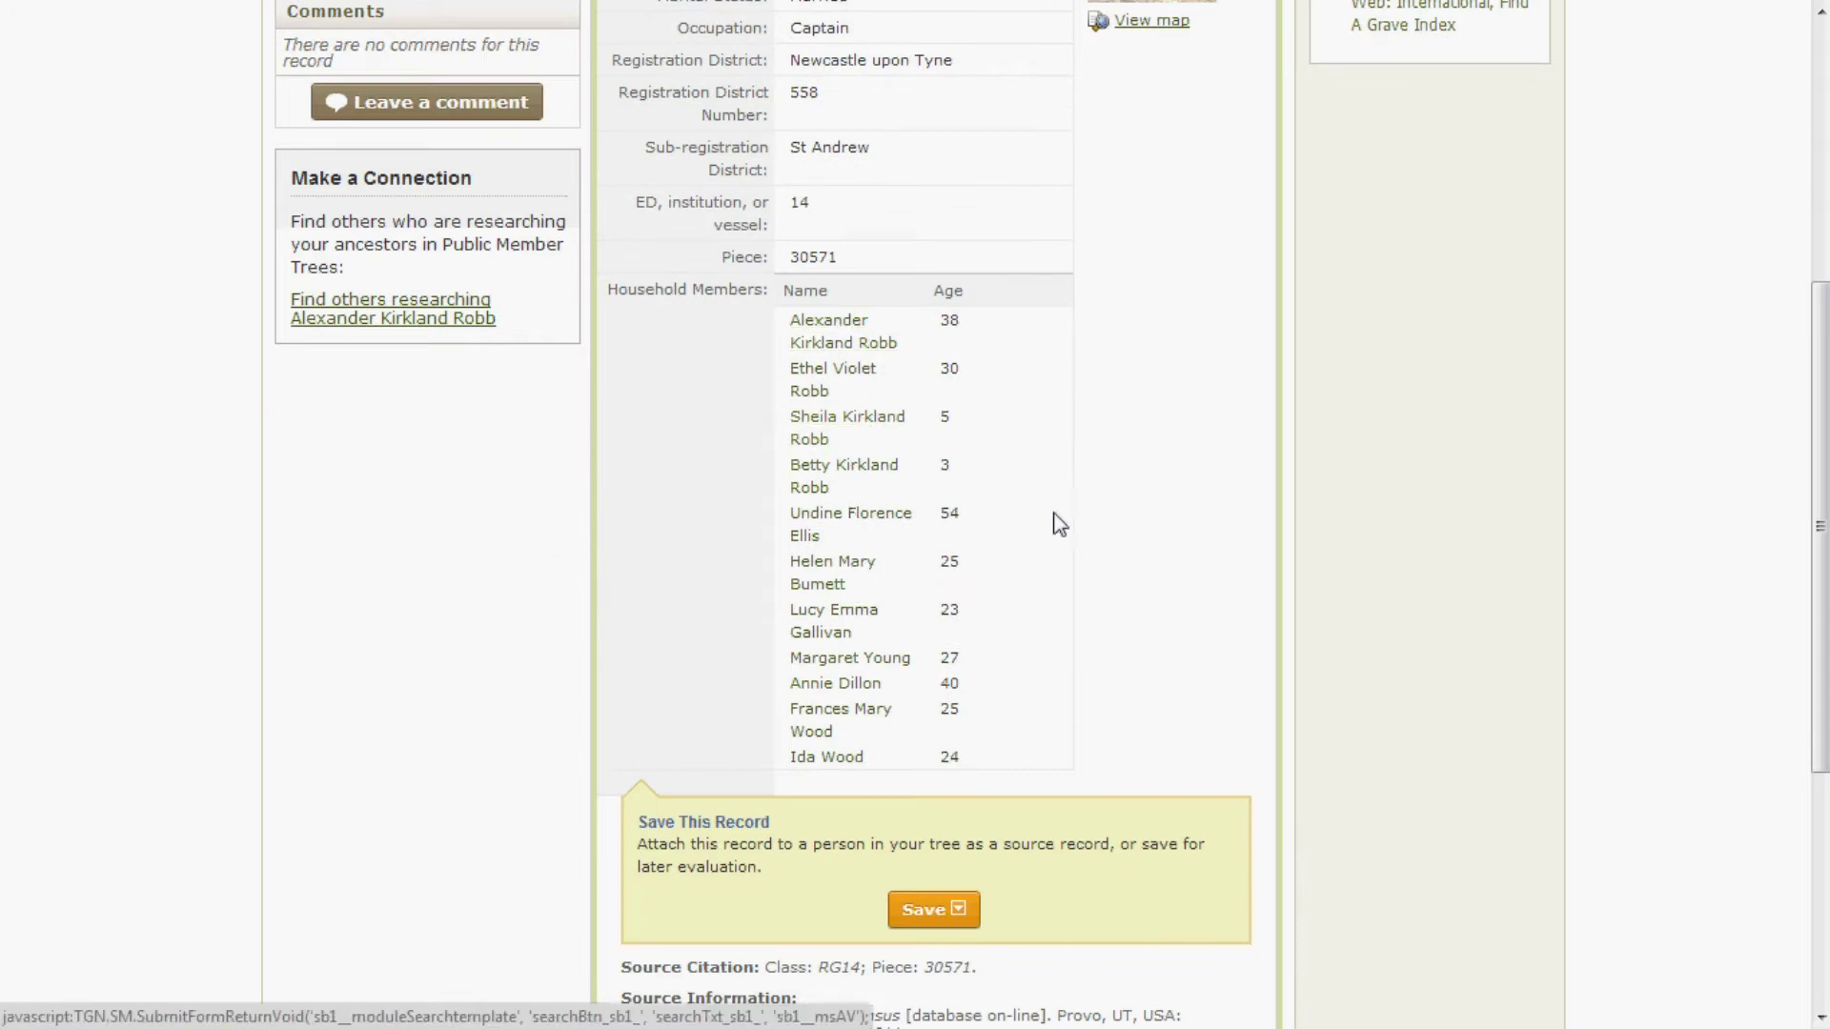
{"action": "left_click", "coordinate": [867, 381]}
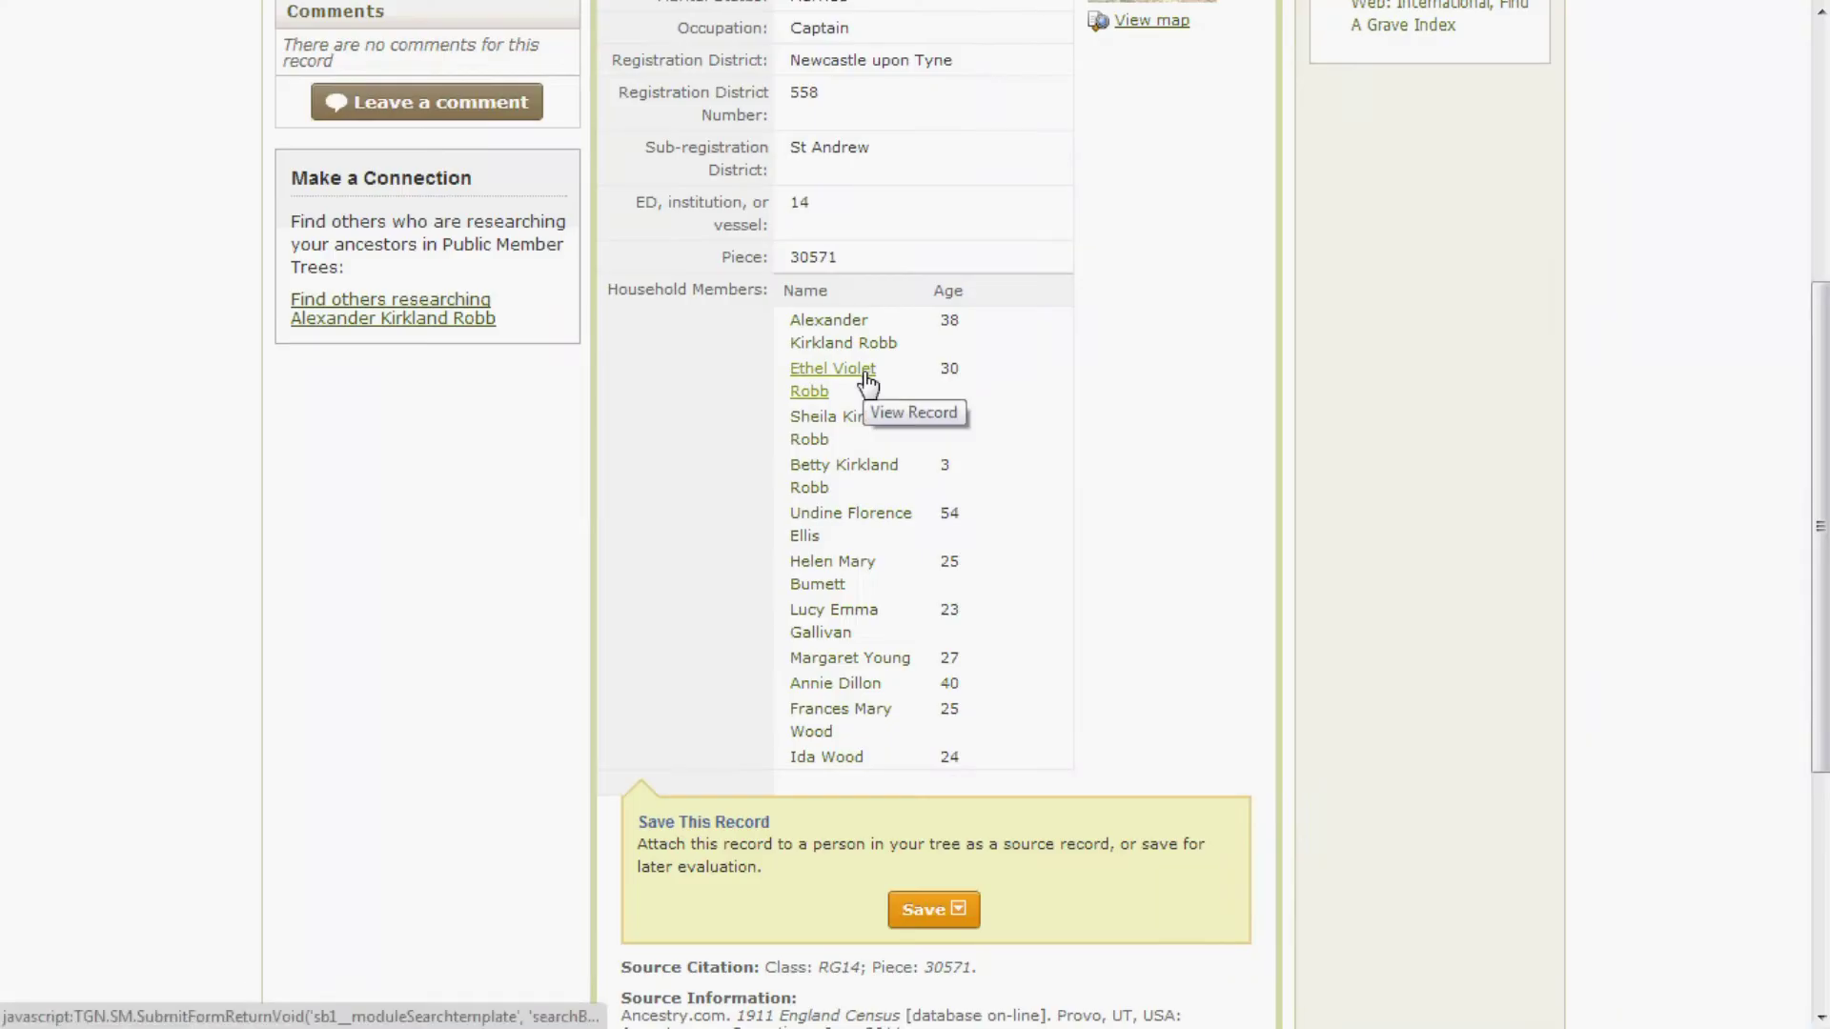
{"action": "scroll", "coordinate": [873, 494], "scroll_direction": "down", "scroll_amount": 3}
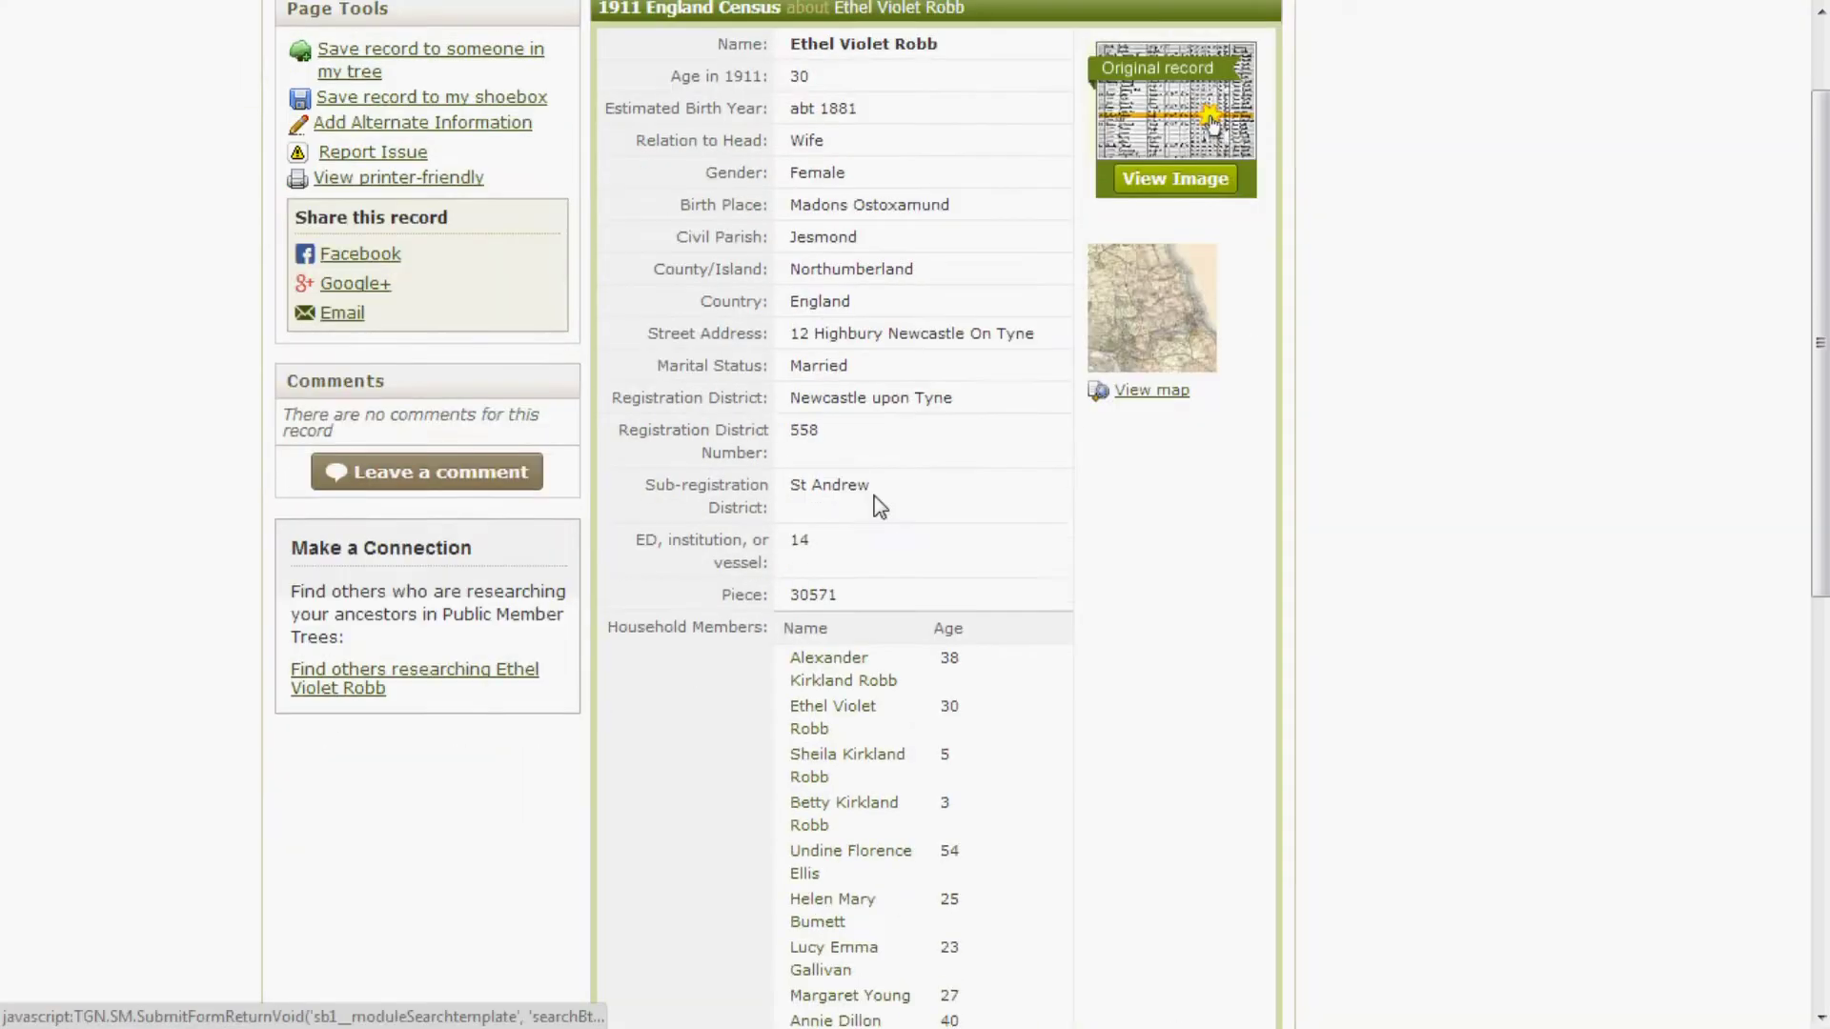
{"action": "scroll", "coordinate": [879, 506], "scroll_direction": "up", "scroll_amount": 3}
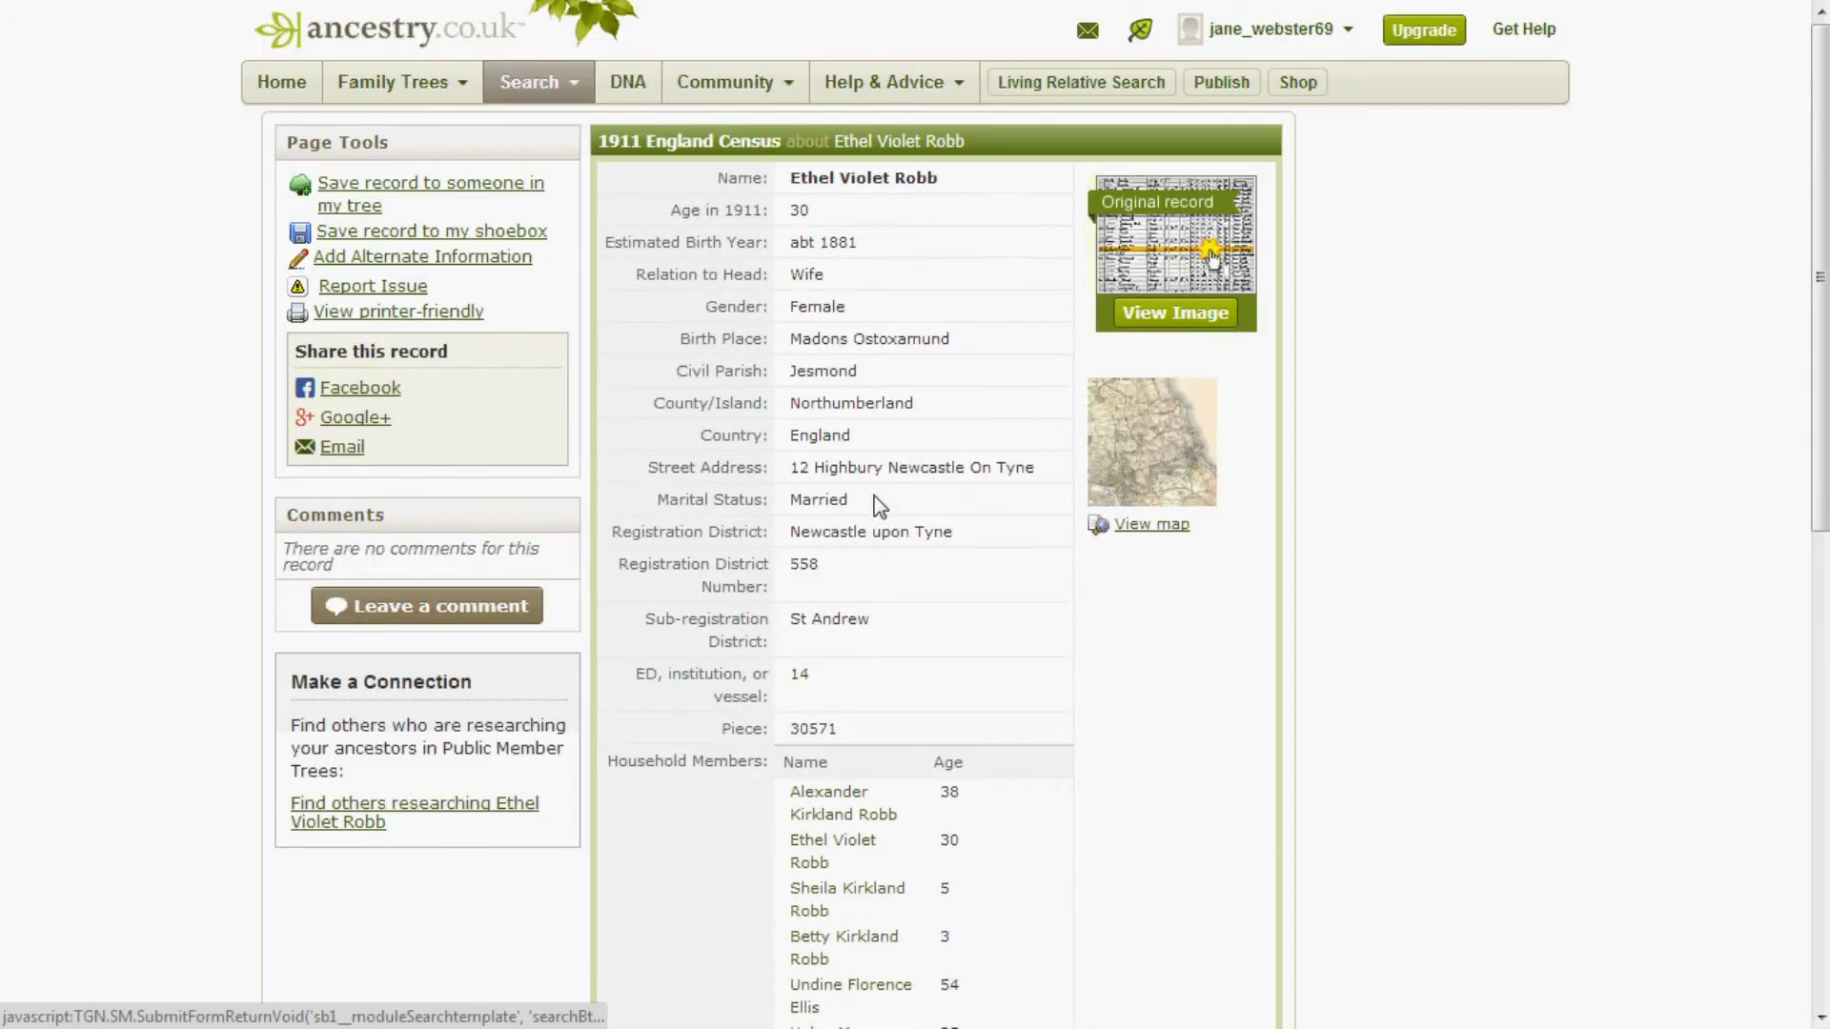
{"action": "scroll", "coordinate": [878, 505], "scroll_direction": "down", "scroll_amount": 2}
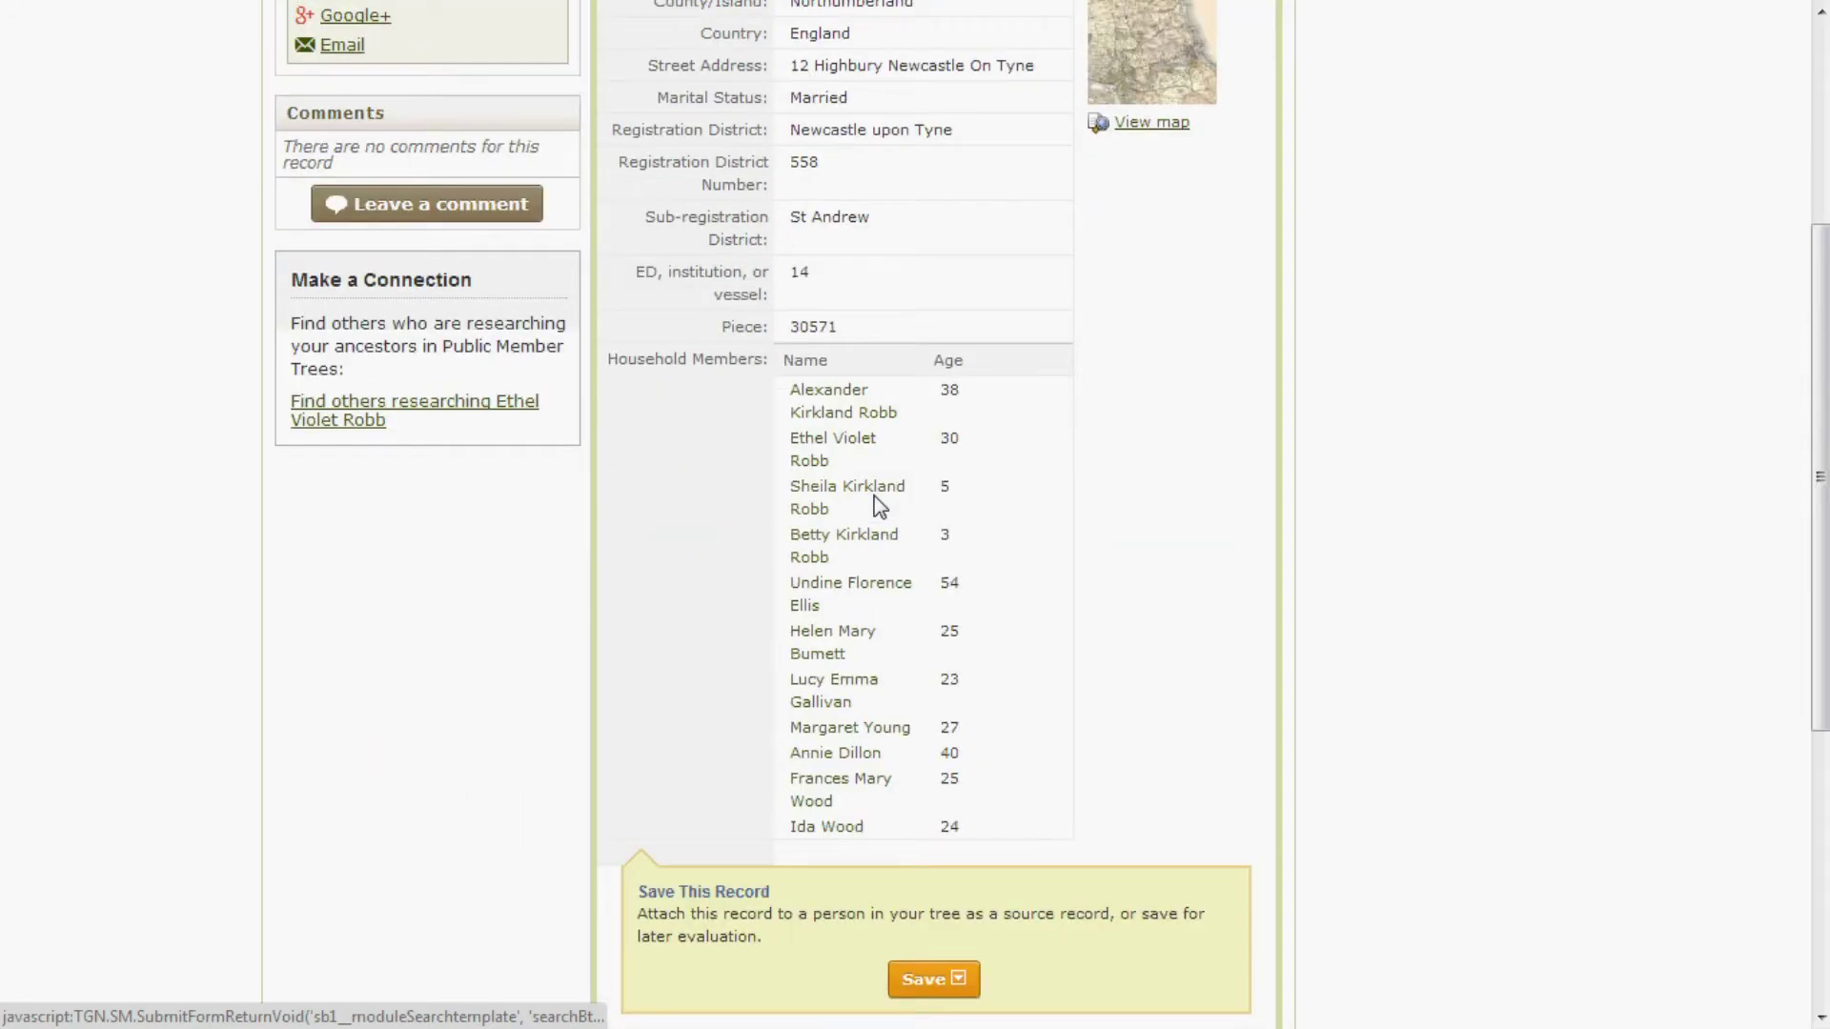